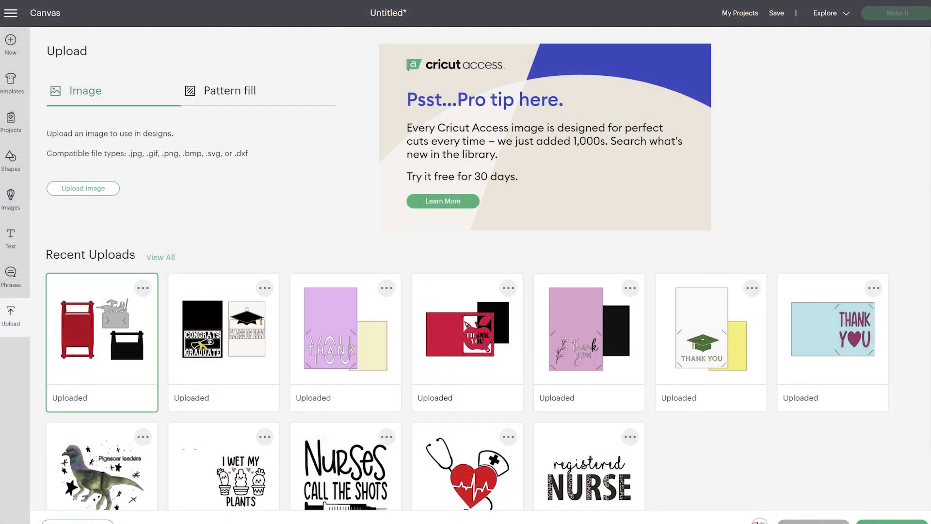
- Add the toolbox design to the canvas and ungroup it into its red, gray and black pieces
{"action": "left_click", "coordinate": [892, 521]}
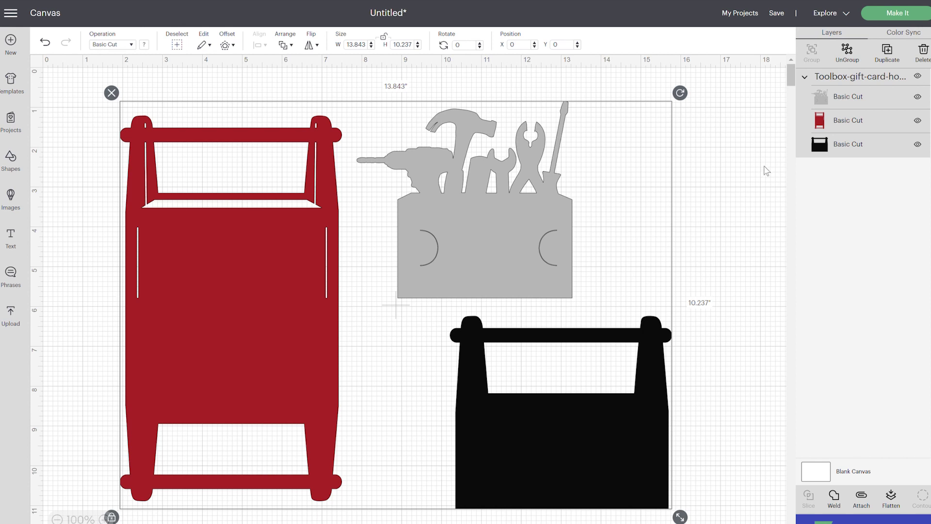
{"action": "left_click", "coordinate": [856, 61]}
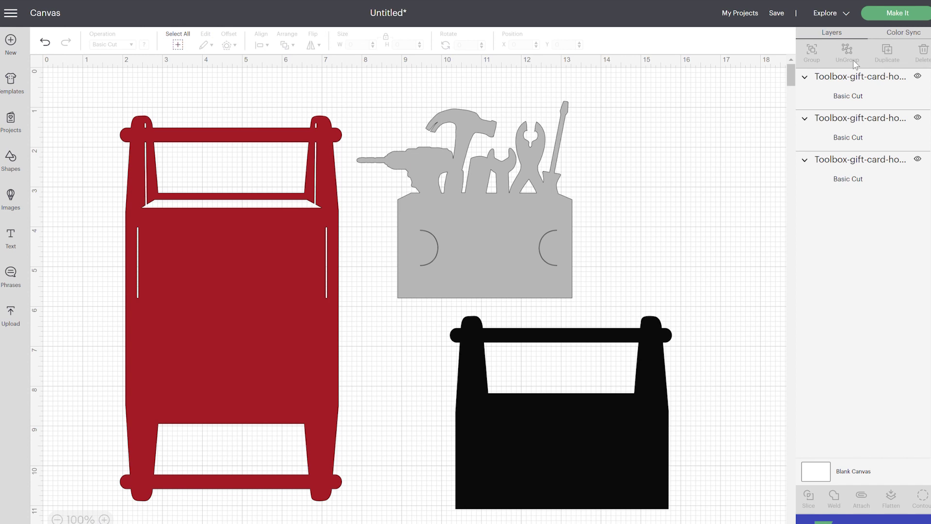
- Add three text objects reading 'Happy', 'Father's' and 'Day'
{"action": "left_click", "coordinate": [13, 240]}
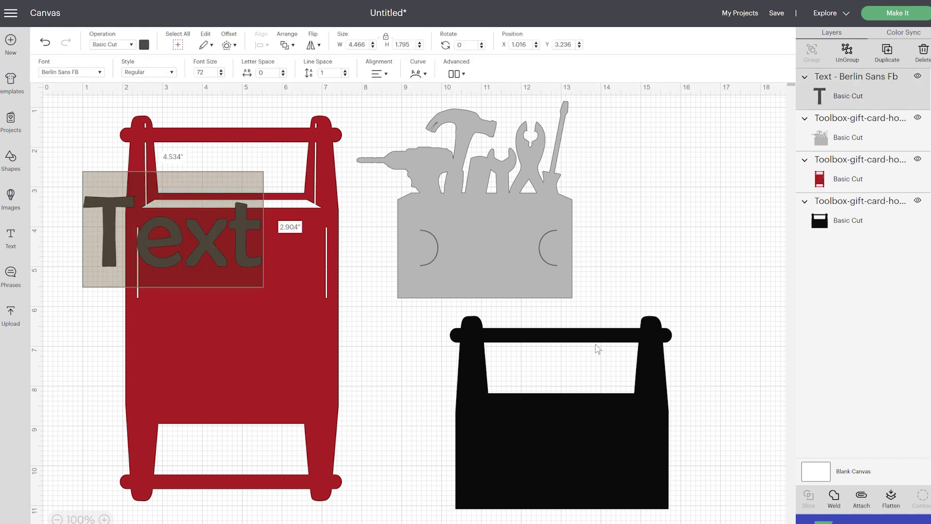
{"action": "type", "text": "Happy"}
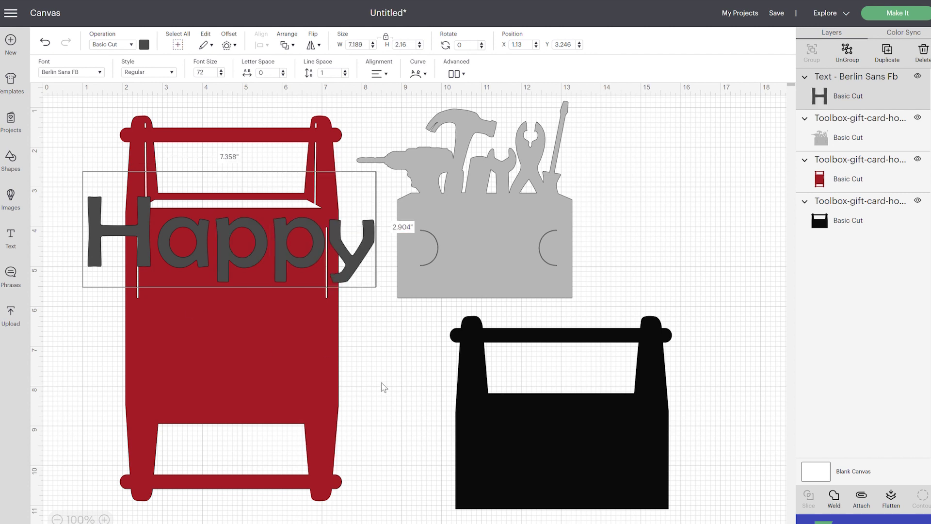
{"action": "left_click", "coordinate": [400, 359]}
{"action": "left_click", "coordinate": [12, 235]}
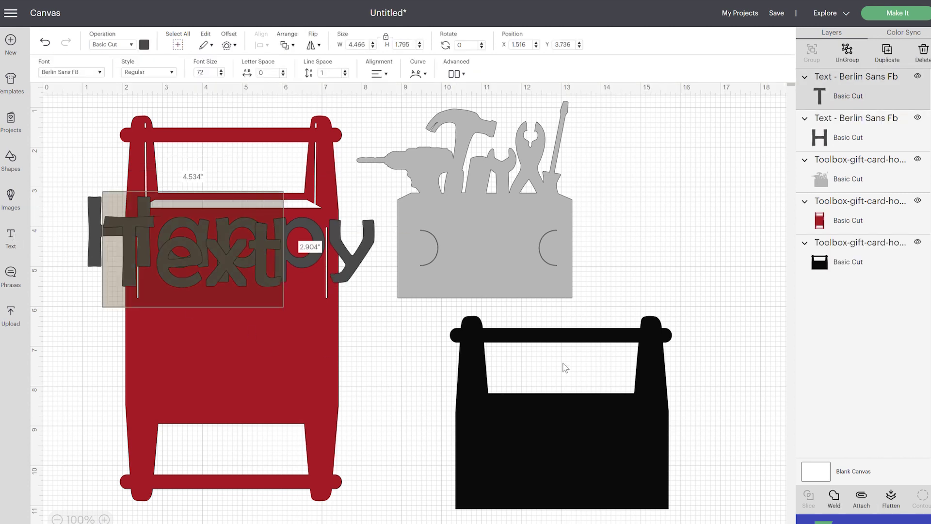
{"action": "type", "text": "Father's"}
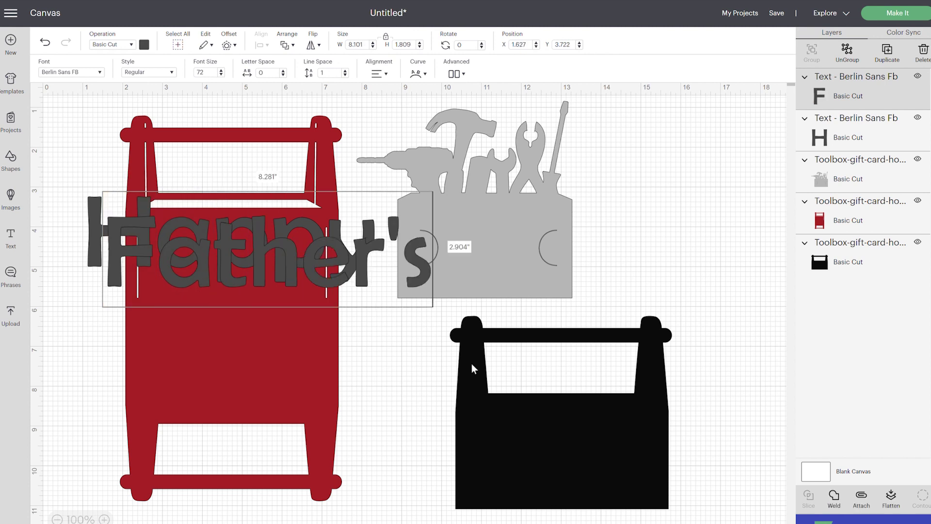
{"action": "left_click", "coordinate": [399, 345]}
{"action": "left_click", "coordinate": [10, 235]}
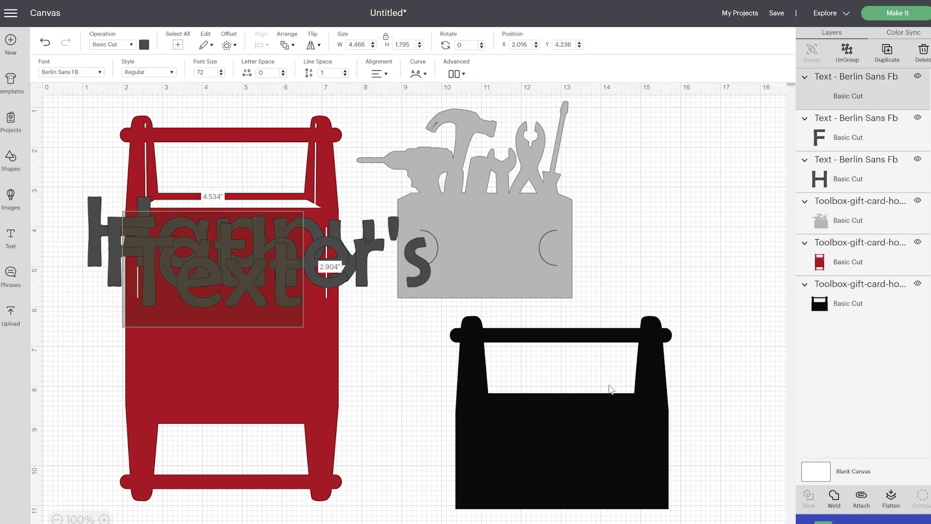
{"action": "type", "text": "Day"}
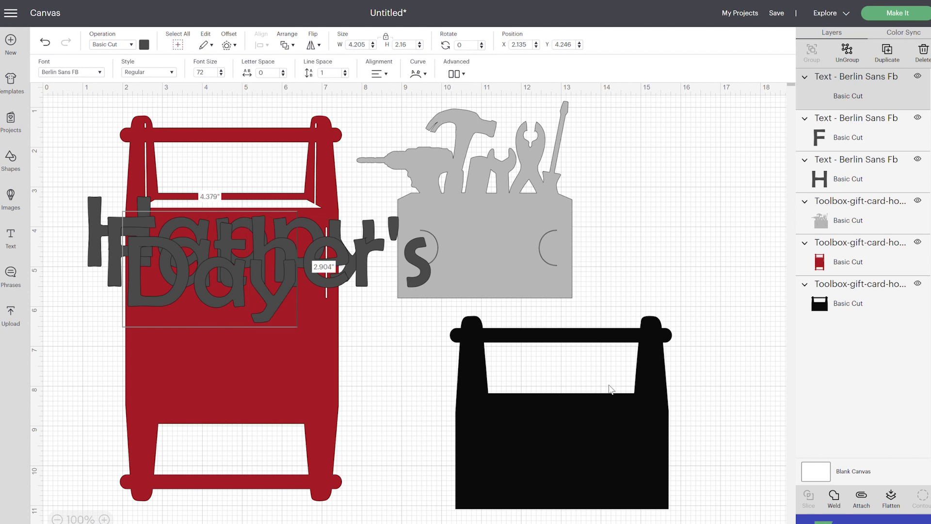
{"action": "left_click", "coordinate": [610, 388]}
- Stack Father's and Day below Happy on the red front, then bring up Happy's font list
{"action": "left_click_drag", "start_coordinate": [285, 306], "coordinate": [309, 446]}
{"action": "left_click_drag", "start_coordinate": [321, 269], "coordinate": [318, 329]}
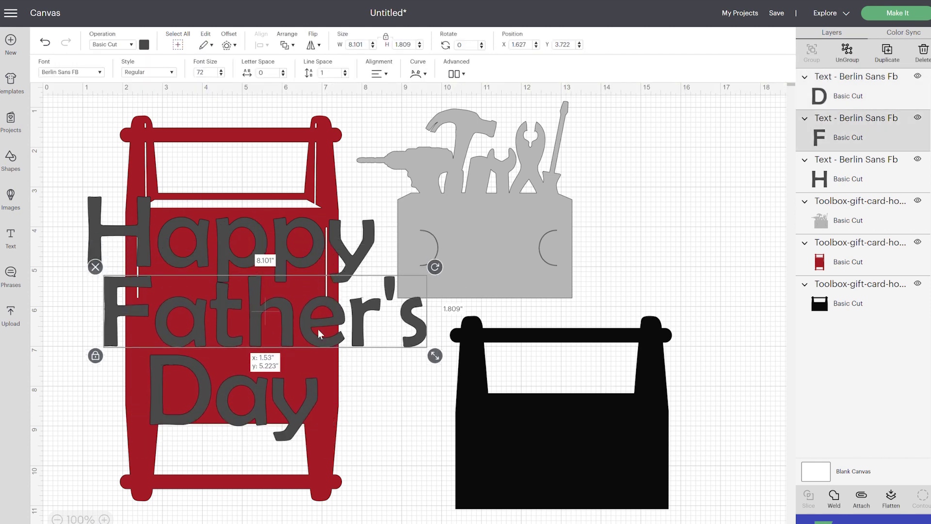
{"action": "left_click", "coordinate": [318, 234]}
{"action": "left_click", "coordinate": [100, 73]}
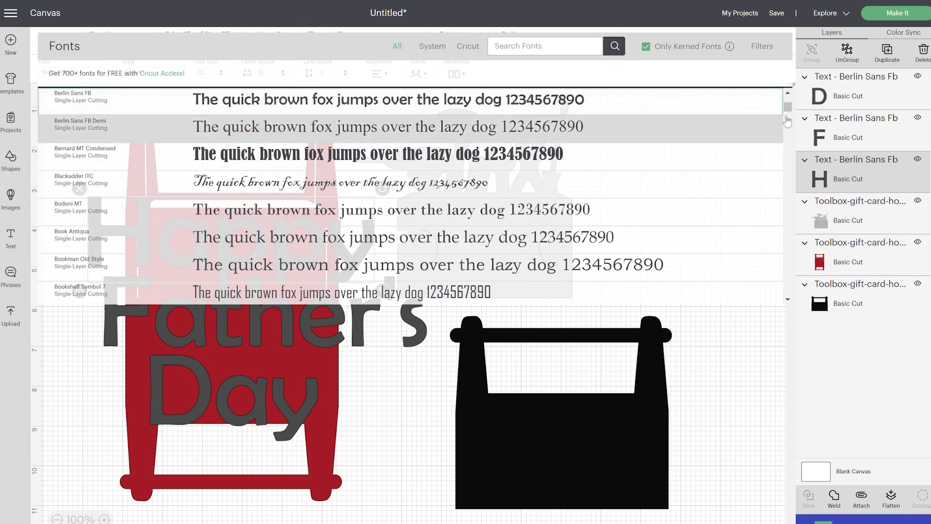
- Filter the fonts to Writing and set Happy in Alyssa Stencil Script
{"action": "left_click", "coordinate": [761, 47]}
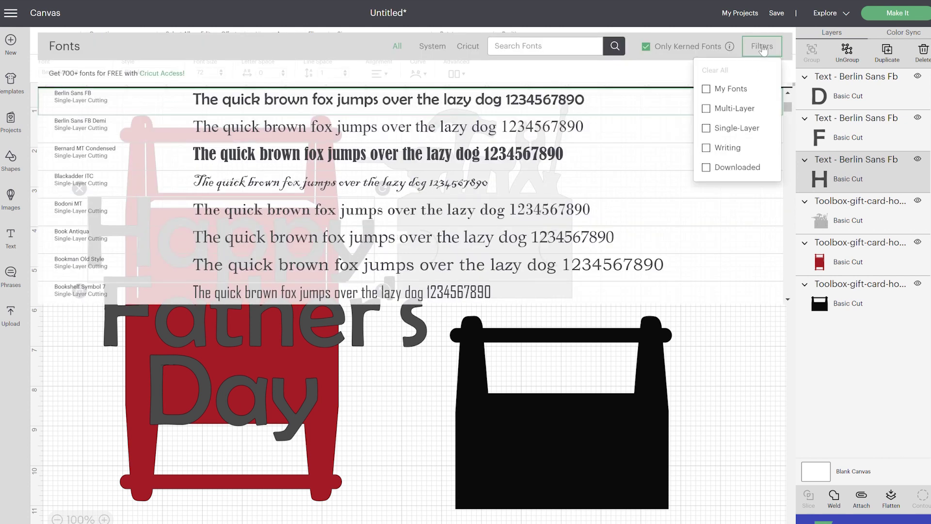
{"action": "left_click", "coordinate": [737, 148]}
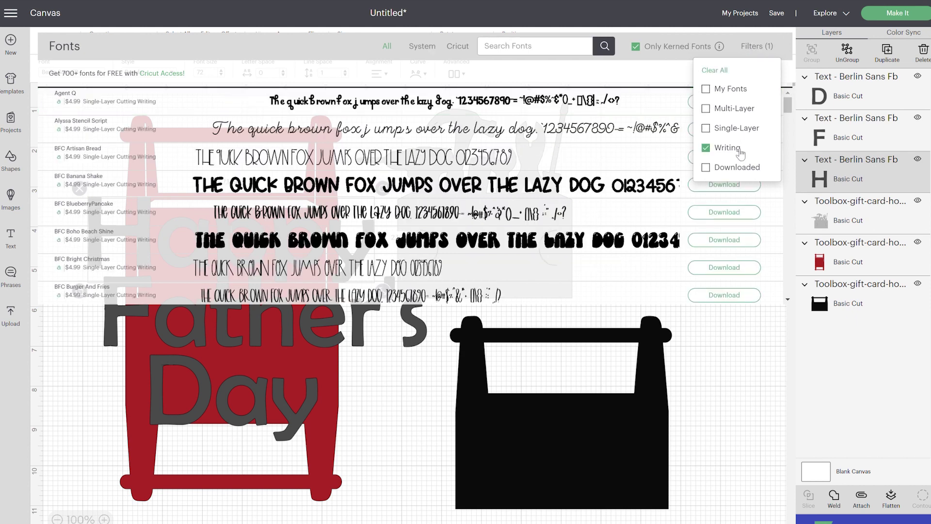
{"action": "scroll", "coordinate": [363, 179], "scroll_direction": "down", "scroll_amount": 8}
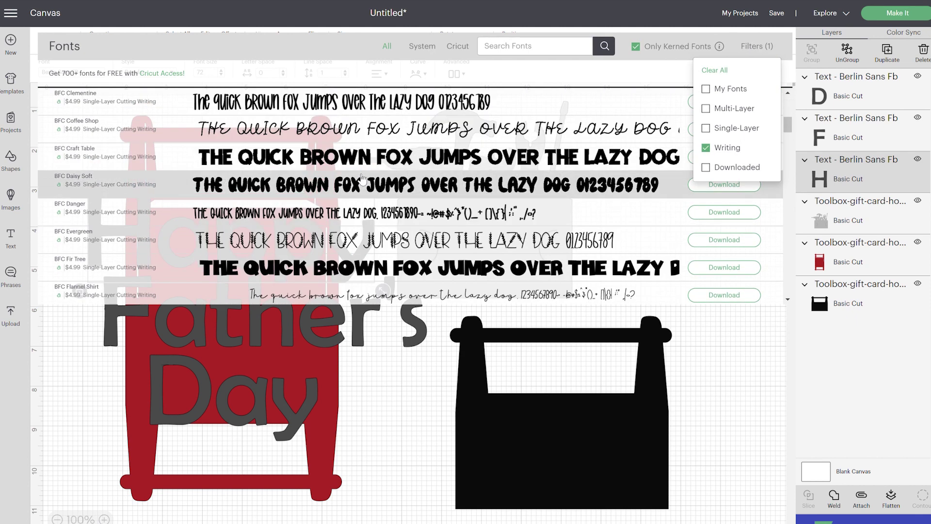
{"action": "scroll", "coordinate": [363, 178], "scroll_direction": "up", "scroll_amount": 8}
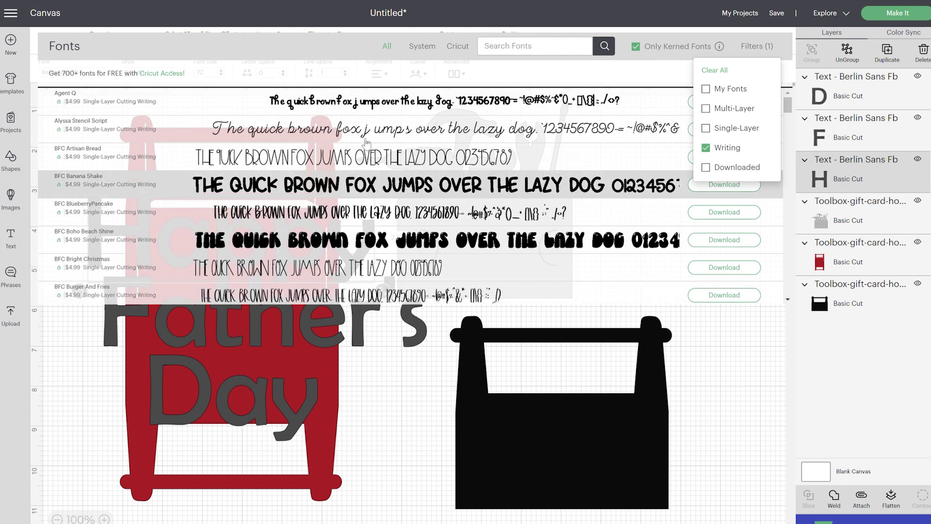
{"action": "left_click", "coordinate": [359, 135]}
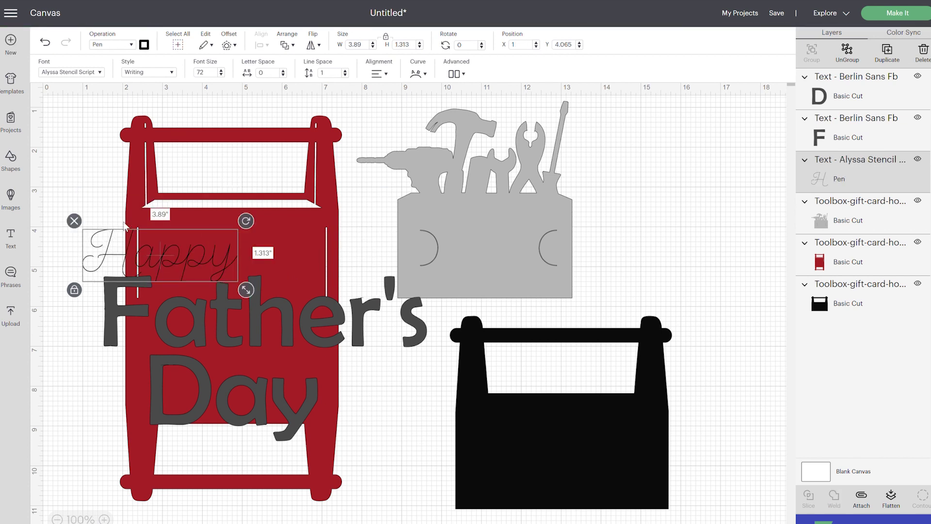
- Remove the Writing filter and set Happy in the Backstay font
{"action": "left_click", "coordinate": [95, 73]}
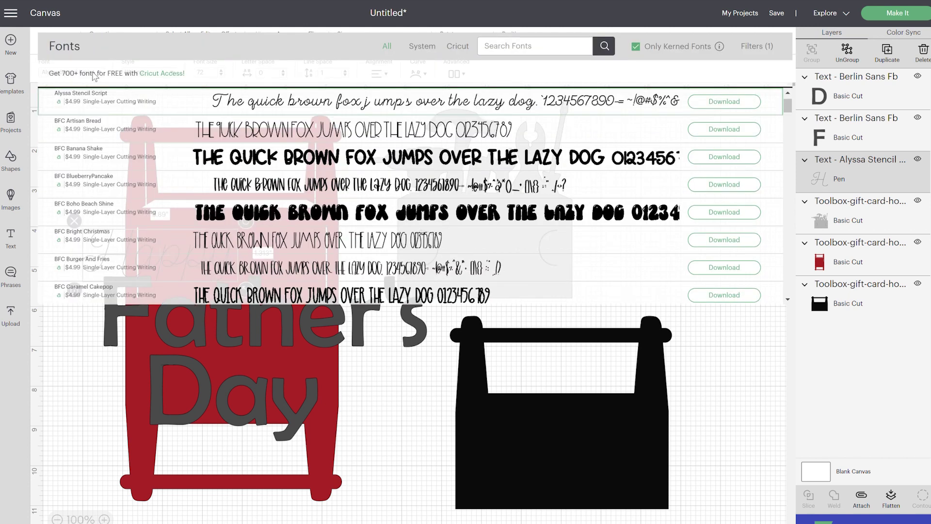
{"action": "left_click", "coordinate": [434, 48]}
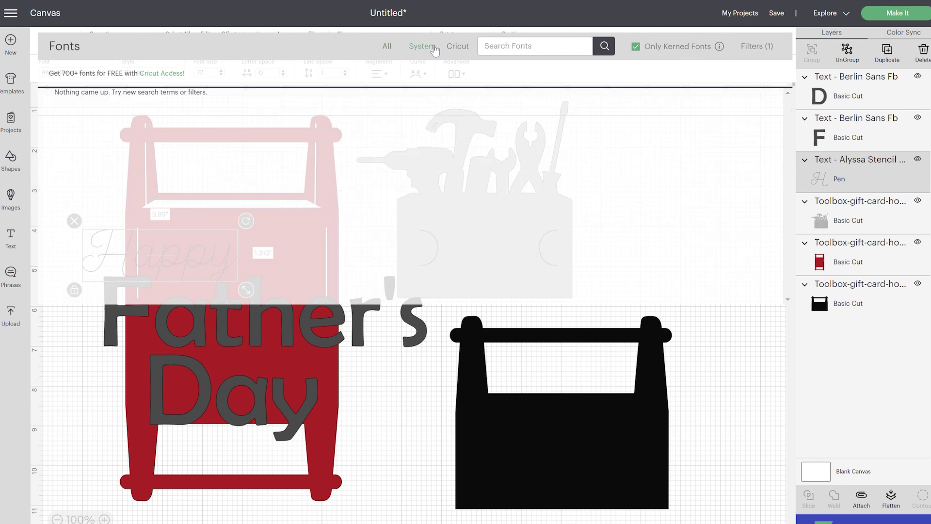
{"action": "left_click", "coordinate": [755, 46]}
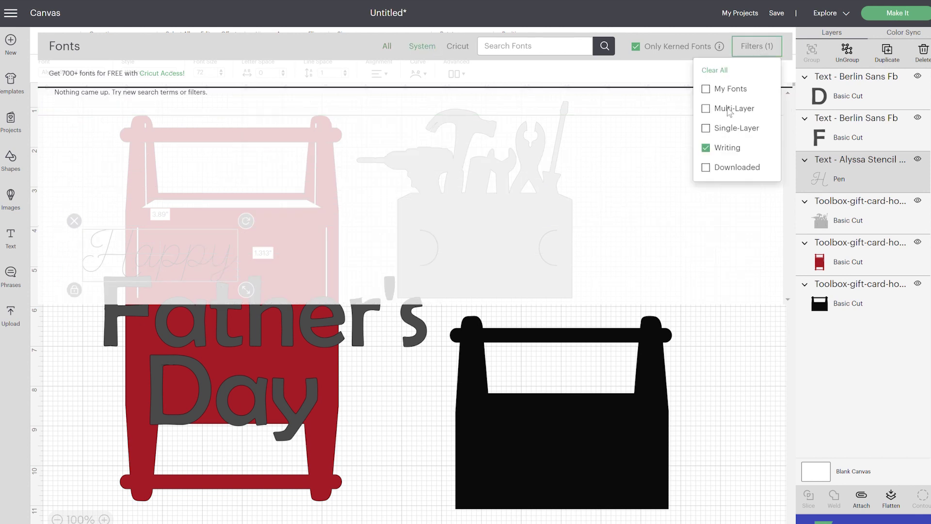
{"action": "left_click", "coordinate": [706, 148]}
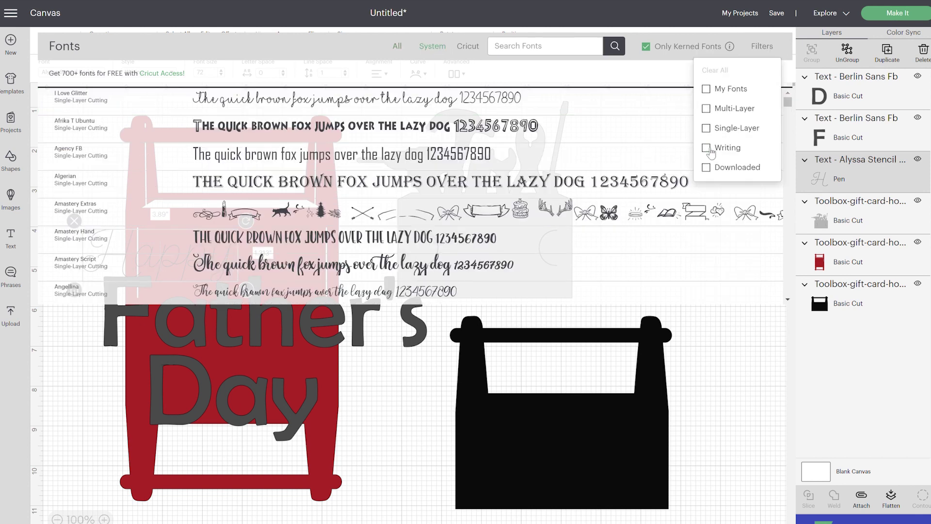
{"action": "left_click", "coordinate": [443, 49]}
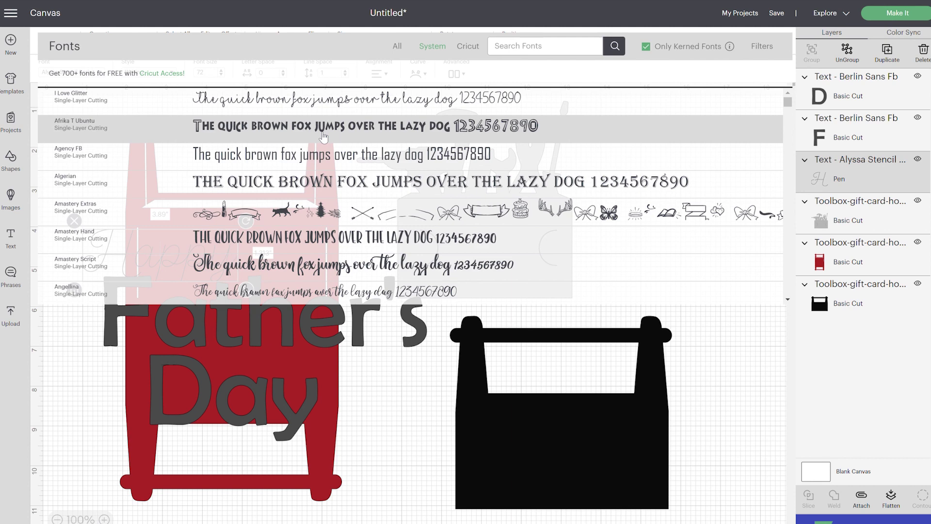
{"action": "scroll", "coordinate": [323, 137], "scroll_direction": "down", "scroll_amount": 3}
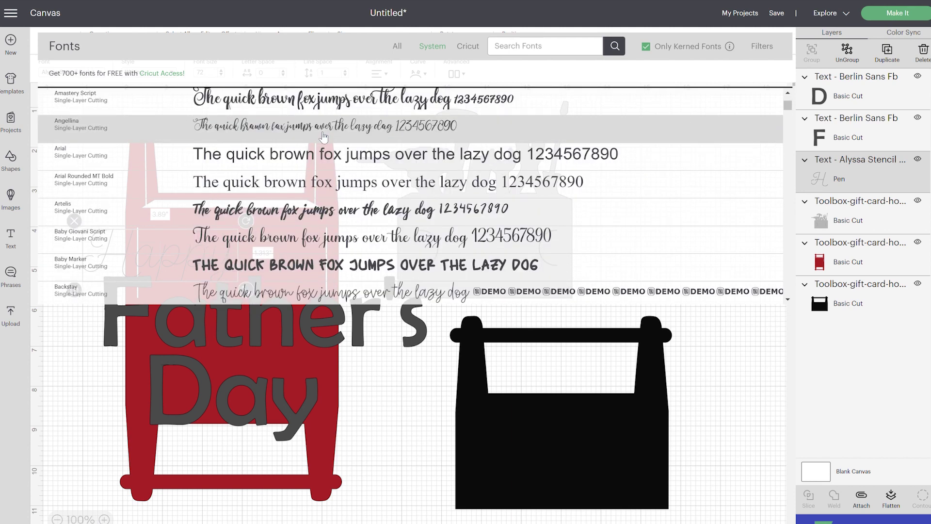
{"action": "scroll", "coordinate": [324, 137], "scroll_direction": "down", "scroll_amount": 2}
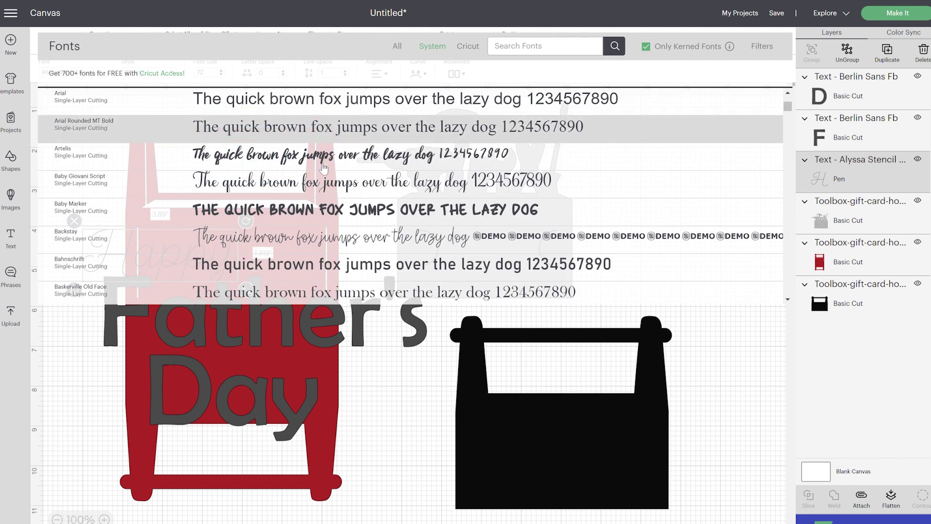
{"action": "left_click", "coordinate": [311, 239]}
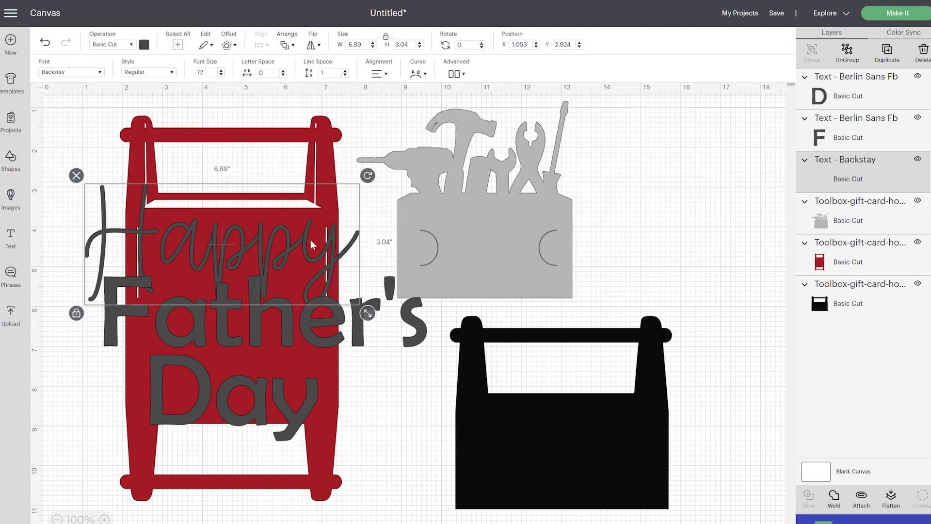
- Set Father's and Day in the Backstay font as well
{"action": "left_click", "coordinate": [331, 337]}
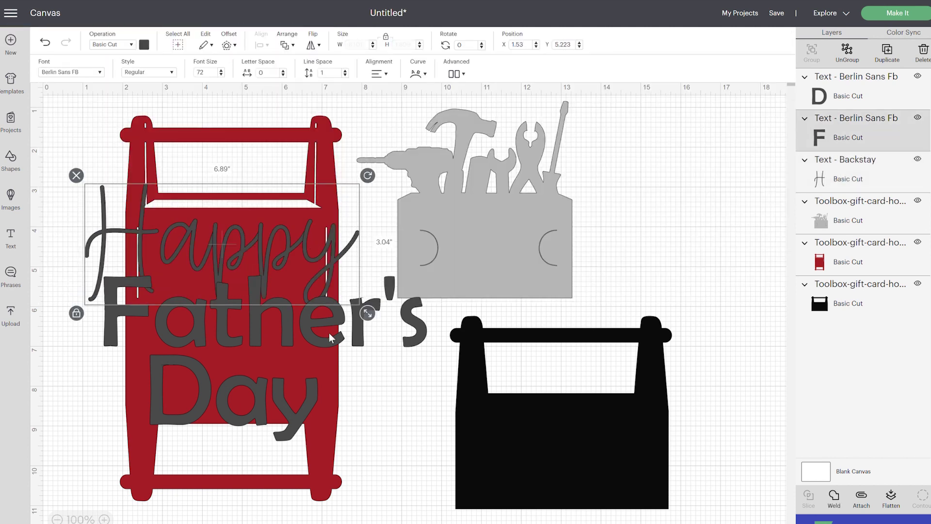
{"action": "left_click", "coordinate": [68, 72]}
{"action": "scroll", "coordinate": [302, 183], "scroll_direction": "down", "scroll_amount": 6}
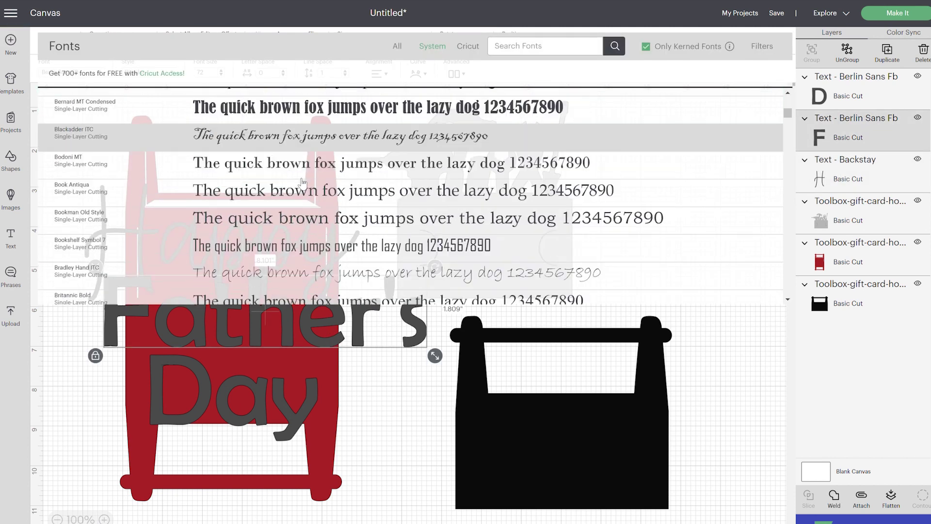
{"action": "scroll", "coordinate": [301, 184], "scroll_direction": "down", "scroll_amount": 2}
{"action": "scroll", "coordinate": [301, 183], "scroll_direction": "up", "scroll_amount": 4}
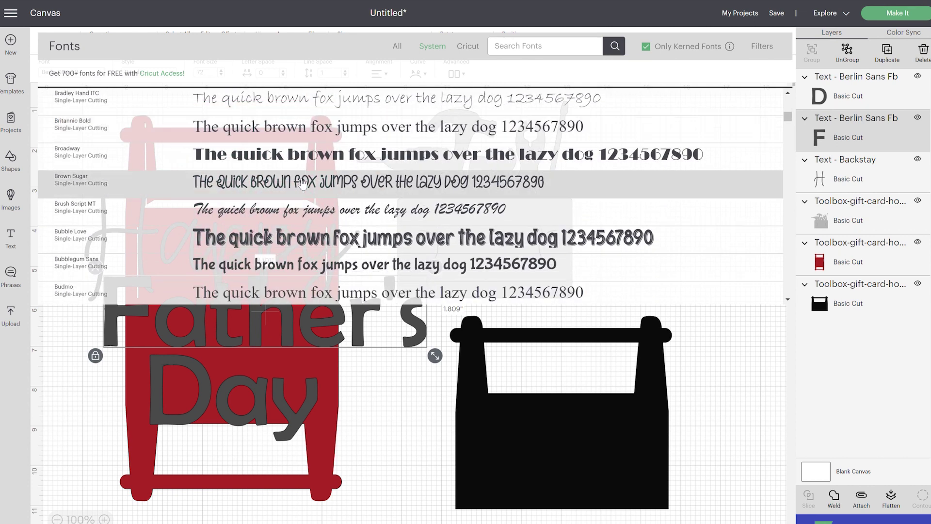
{"action": "scroll", "coordinate": [302, 184], "scroll_direction": "up", "scroll_amount": 8}
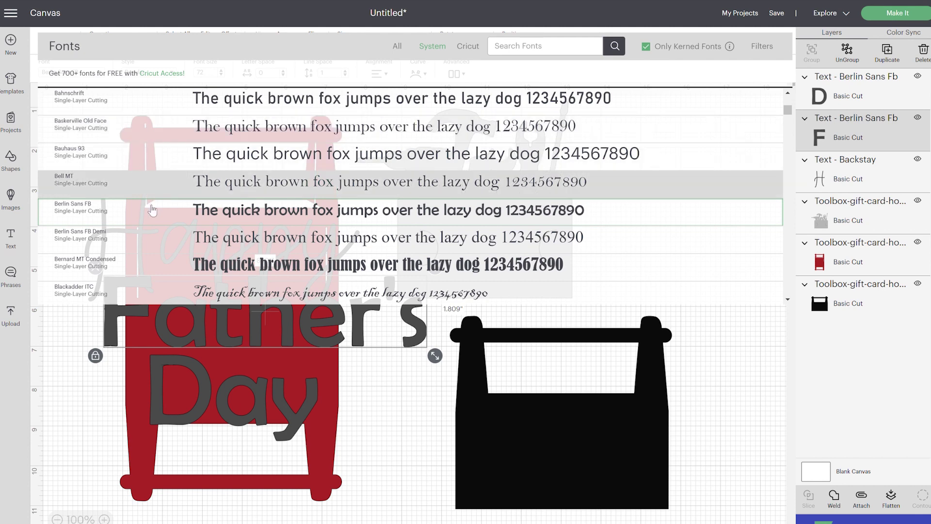
{"action": "scroll", "coordinate": [156, 208], "scroll_direction": "up", "scroll_amount": 4}
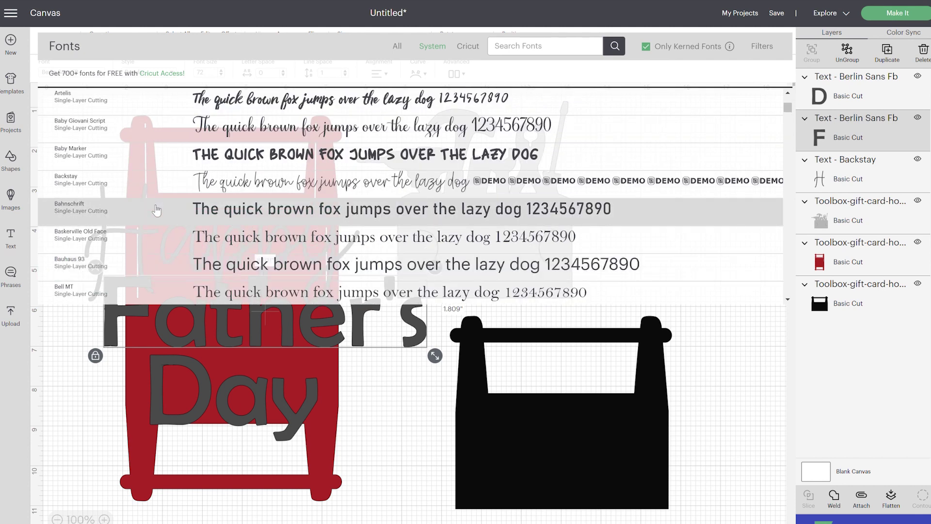
{"action": "left_click", "coordinate": [155, 182]}
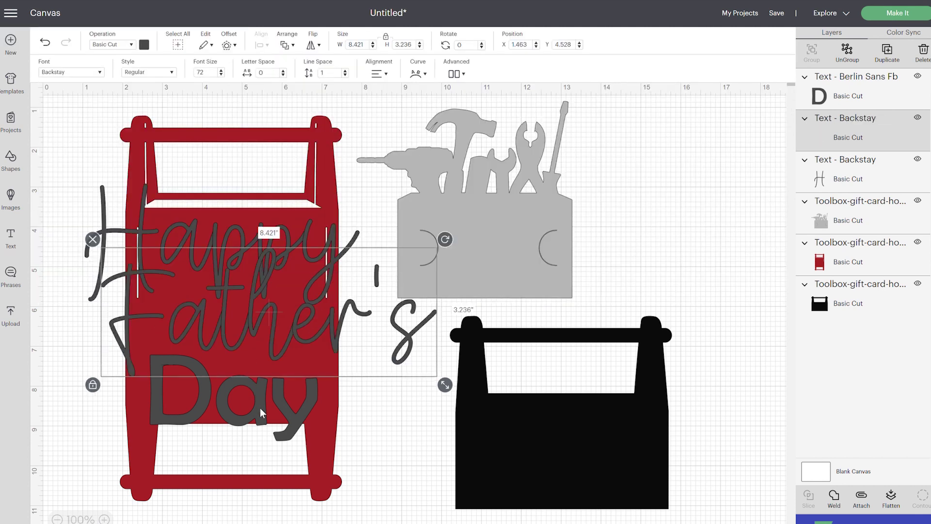
{"action": "left_click", "coordinate": [77, 73]}
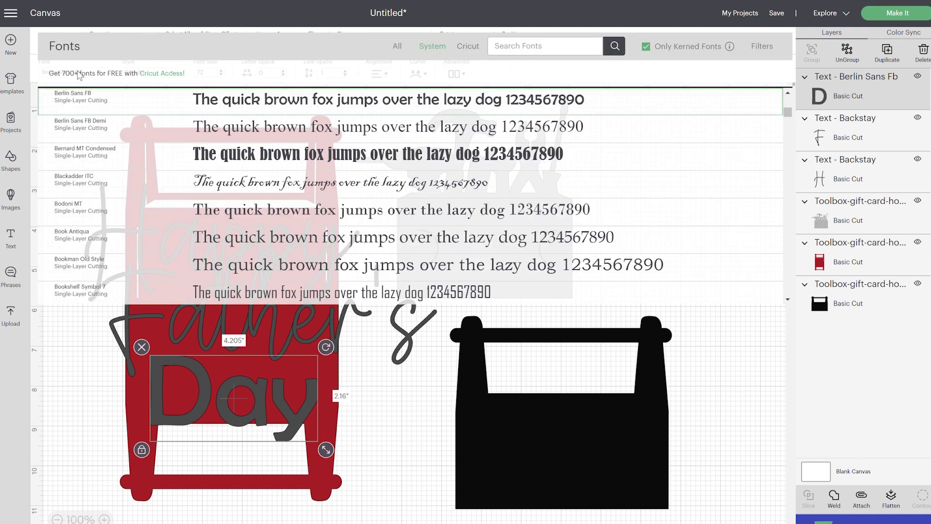
{"action": "scroll", "coordinate": [117, 135], "scroll_direction": "up", "scroll_amount": 2}
{"action": "scroll", "coordinate": [118, 136], "scroll_direction": "up", "scroll_amount": 2}
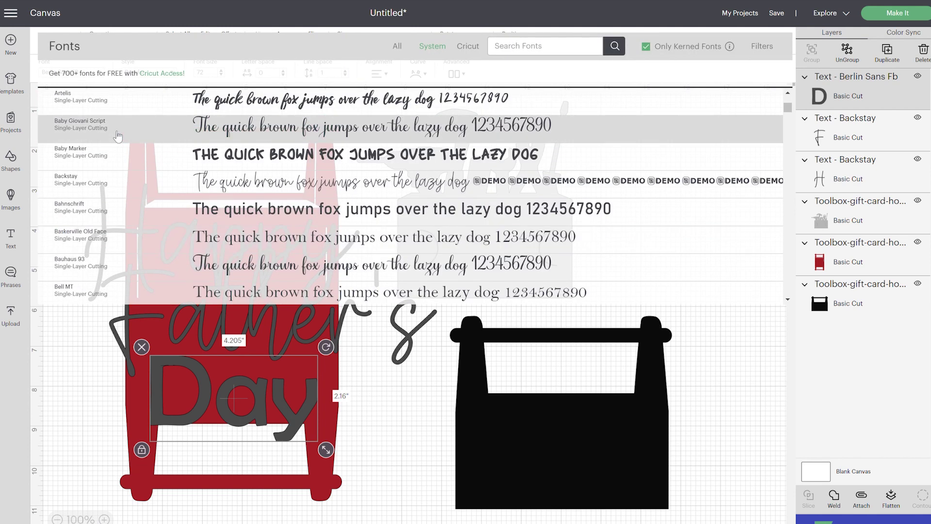
{"action": "left_click", "coordinate": [114, 176]}
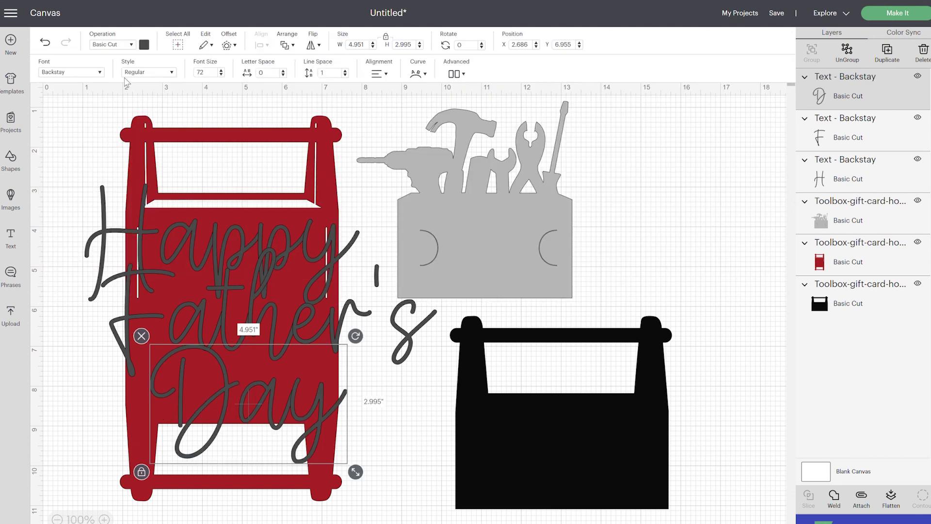
- Change the operation of Day, Father's and Happy to Pen
{"action": "left_click", "coordinate": [114, 45]}
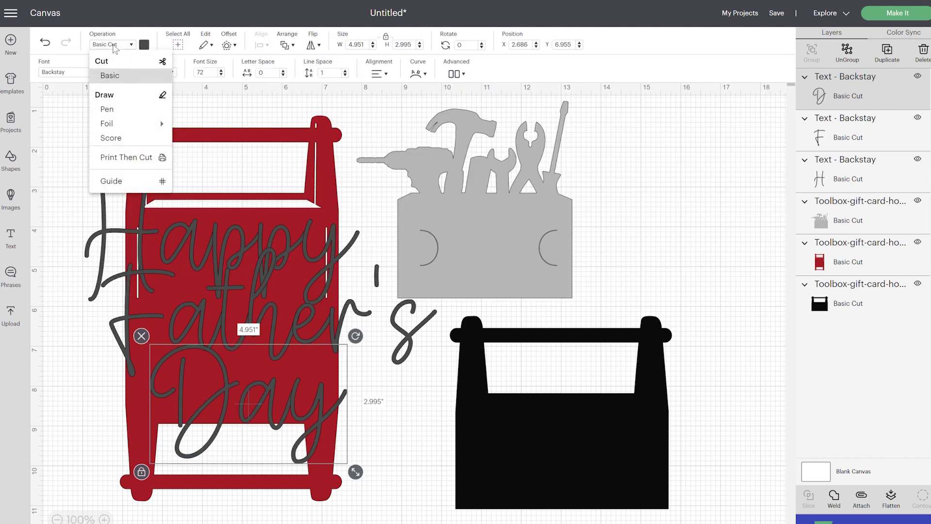
{"action": "left_click", "coordinate": [122, 111]}
{"action": "left_click", "coordinate": [275, 322]}
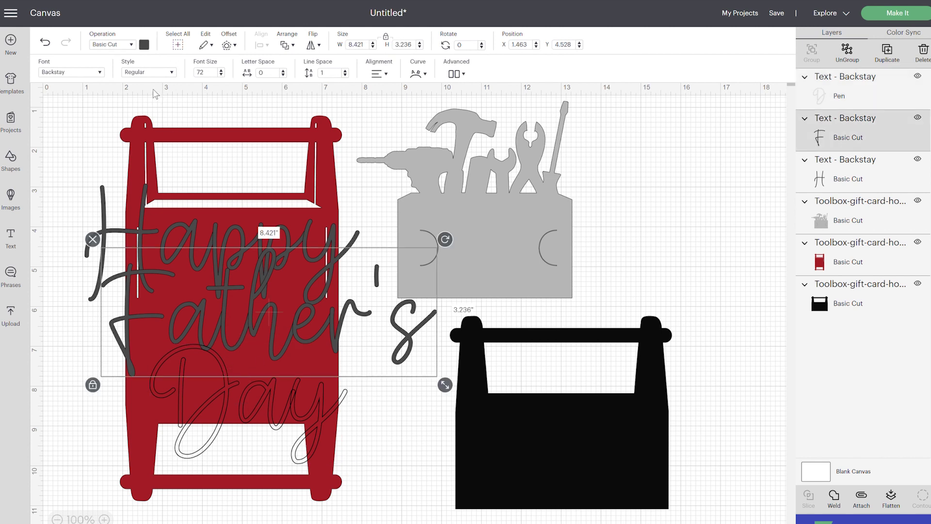
{"action": "left_click", "coordinate": [119, 45]}
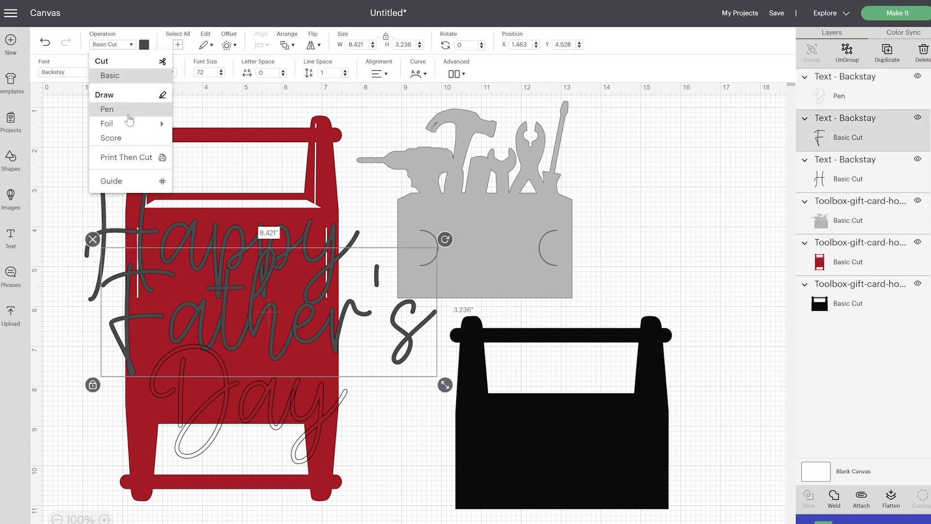
{"action": "left_click", "coordinate": [107, 109]}
{"action": "left_click", "coordinate": [240, 232]}
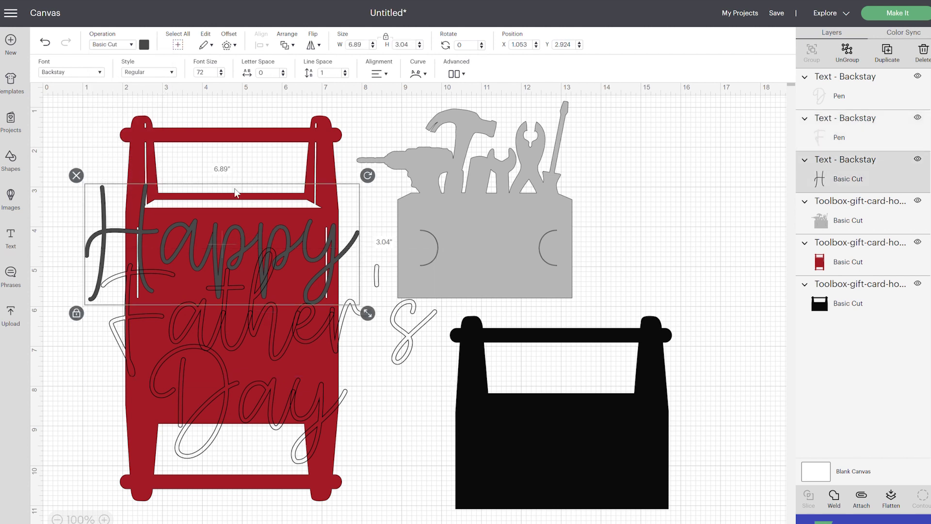
{"action": "left_click", "coordinate": [124, 46]}
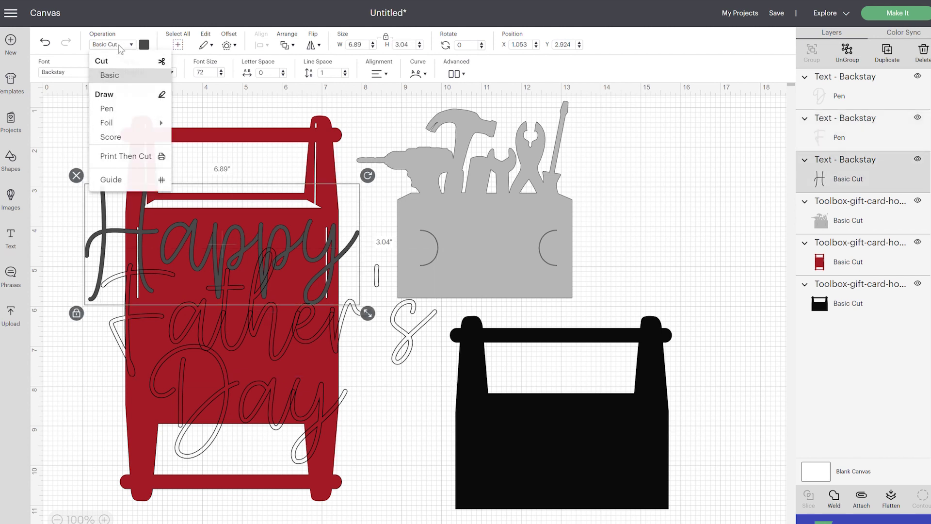
{"action": "left_click", "coordinate": [130, 110]}
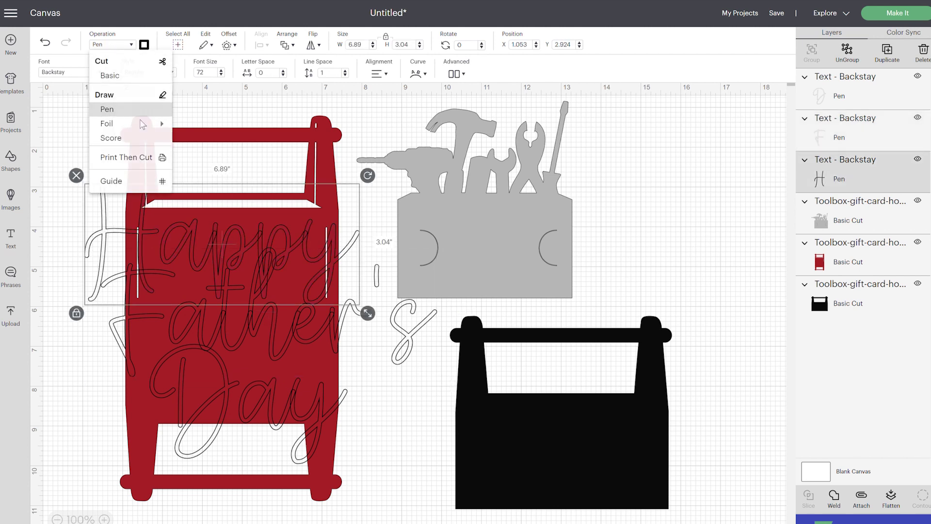
- Resize the three words together and position them on the red toolbox front
{"action": "left_click", "coordinate": [409, 330], "text": "shift"}
{"action": "left_click", "coordinate": [339, 424], "text": "shift"}
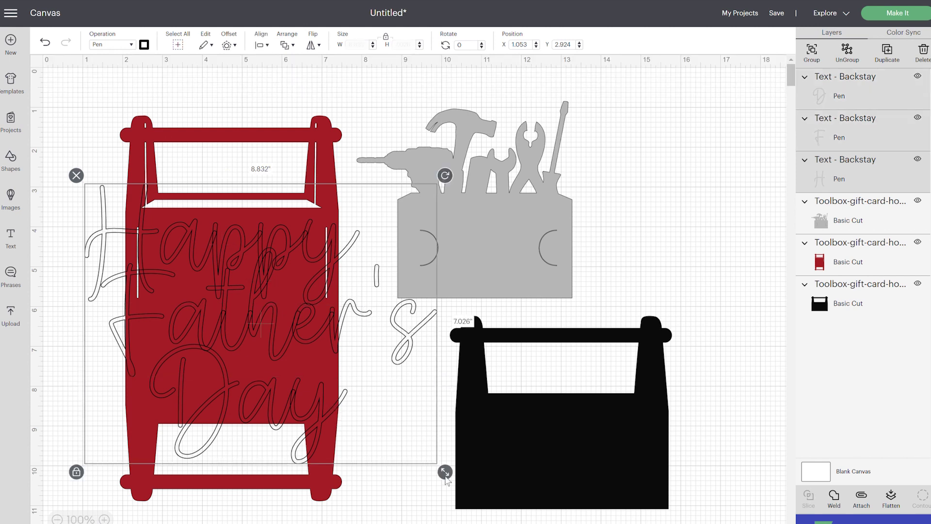
{"action": "left_click_drag", "start_coordinate": [439, 472], "coordinate": [187, 268]}
{"action": "left_click_drag", "start_coordinate": [164, 221], "coordinate": [263, 254]}
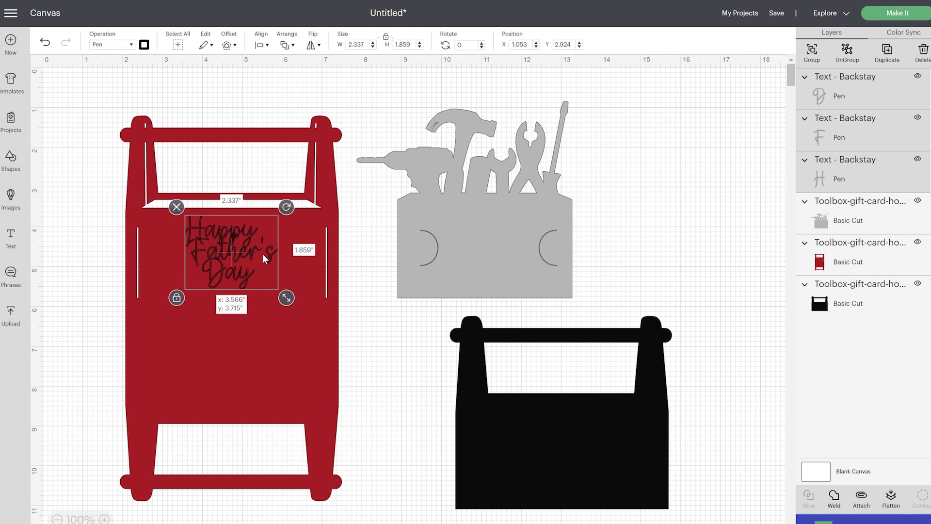
{"action": "left_click_drag", "start_coordinate": [293, 304], "coordinate": [314, 323]}
{"action": "key", "text": "Escape"}
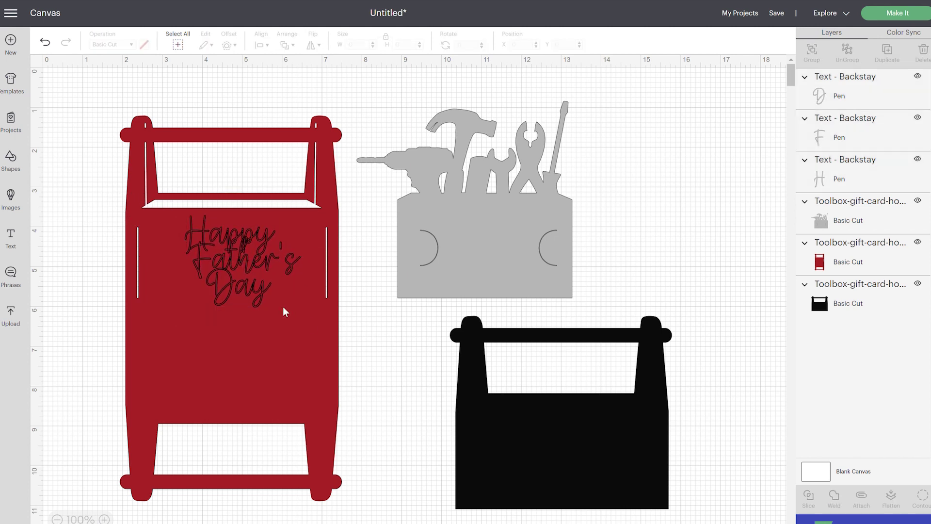
- Delete Day, move Father's below Happy, and add a new text box
{"action": "left_click", "coordinate": [260, 292]}
{"action": "key", "text": "Delete"}
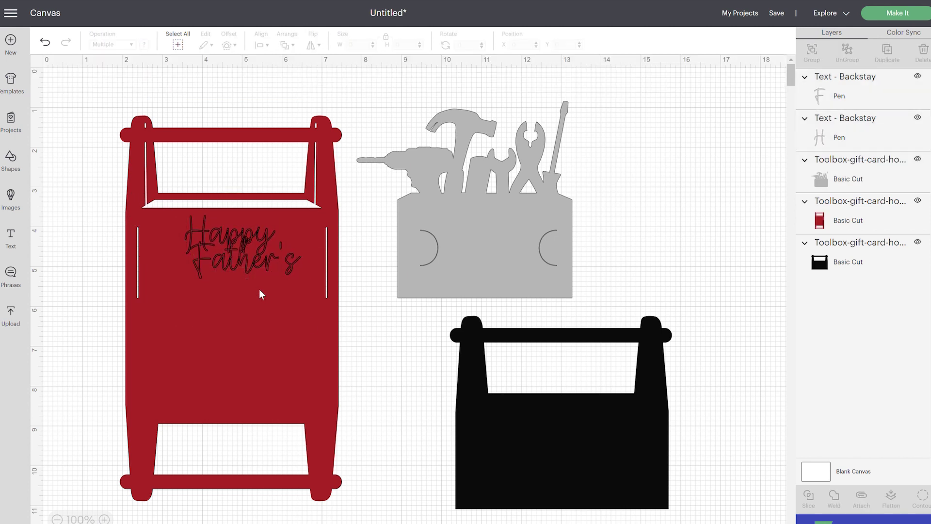
{"action": "left_click_drag", "start_coordinate": [255, 261], "coordinate": [237, 304]}
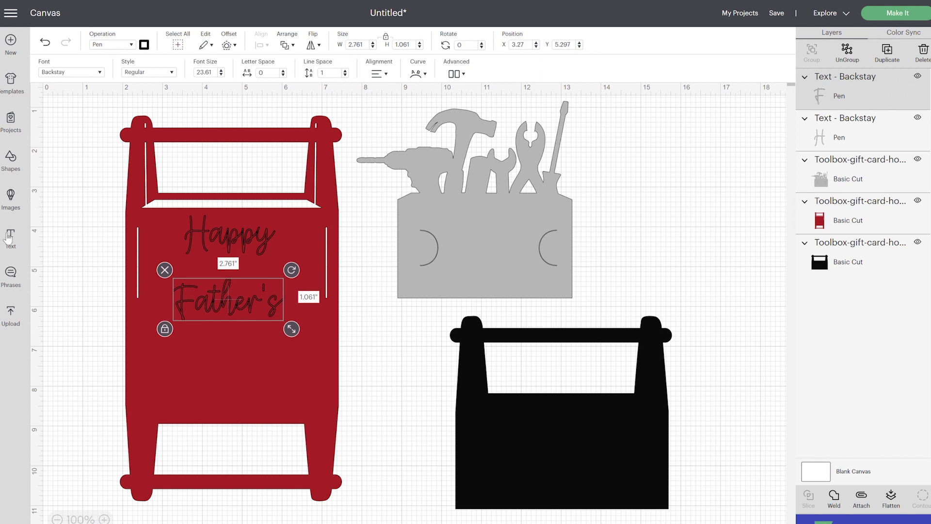
{"action": "left_click", "coordinate": [270, 314]}
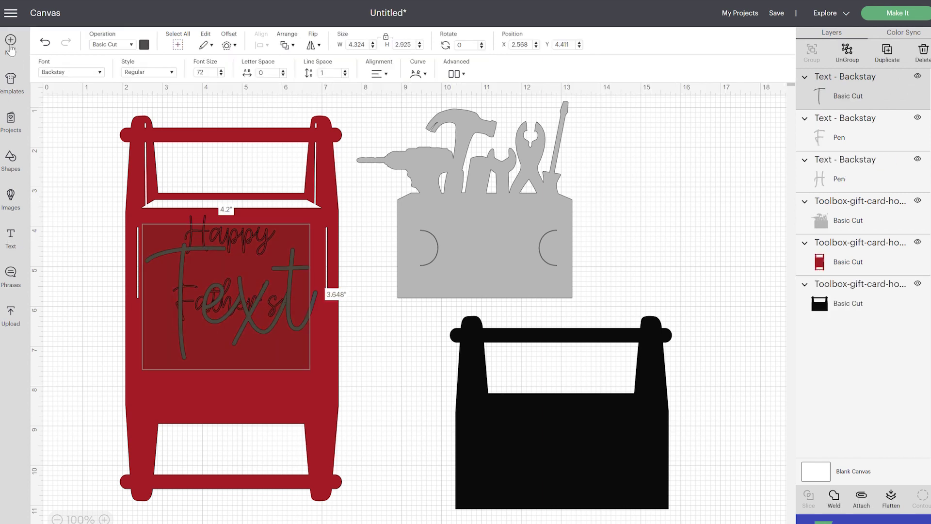
- Delete the placeholder text box and extend Father's to read 'Father's Day'
{"action": "left_click", "coordinate": [216, 301]}
{"action": "left_click", "coordinate": [216, 301]}
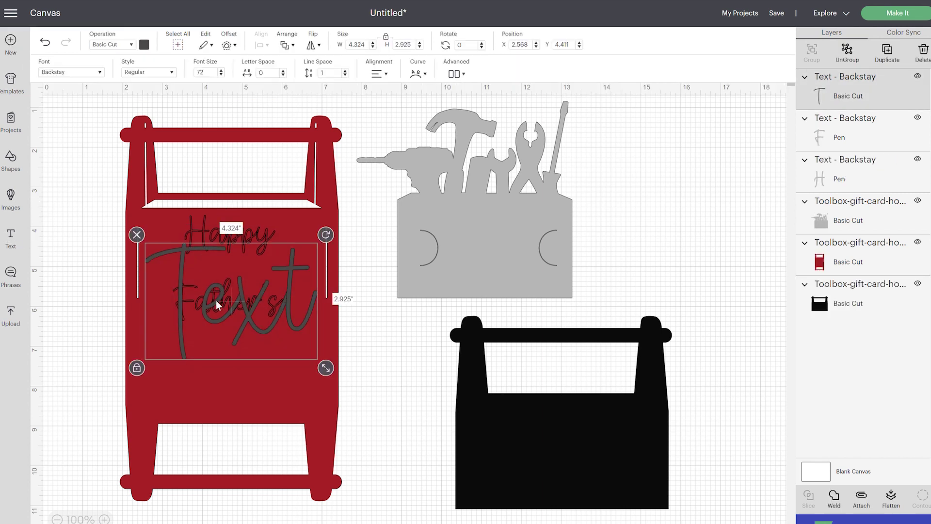
{"action": "key", "text": "Delete"}
{"action": "left_click", "coordinate": [228, 296]}
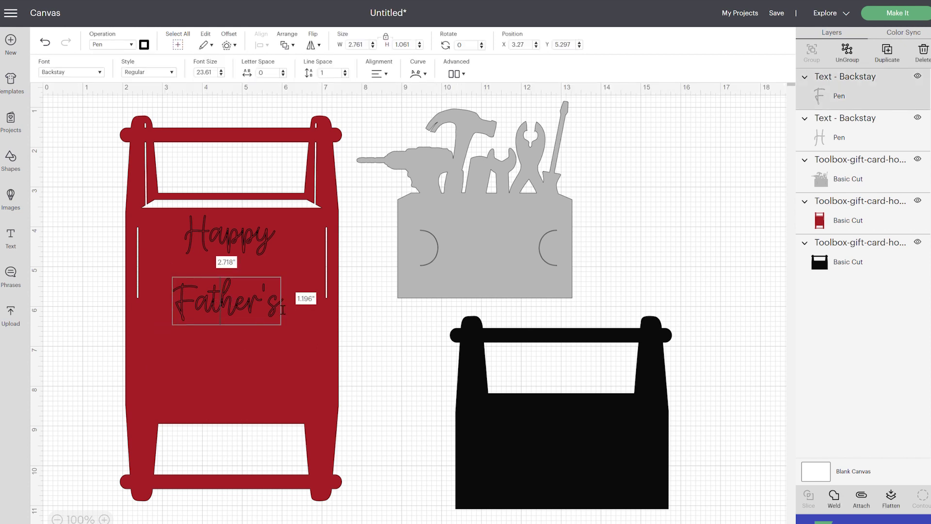
{"action": "key", "text": "End"}
{"action": "type", "text": "Day"}
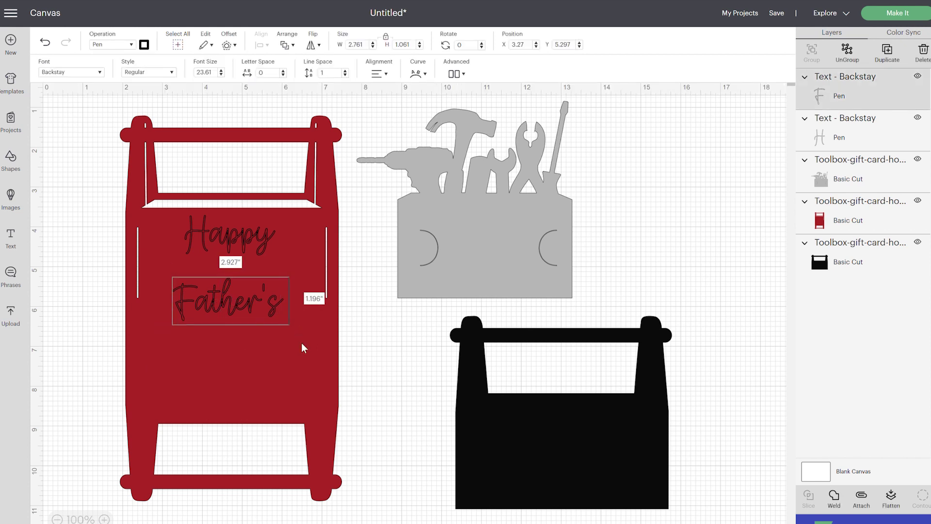
{"action": "left_click", "coordinate": [398, 345]}
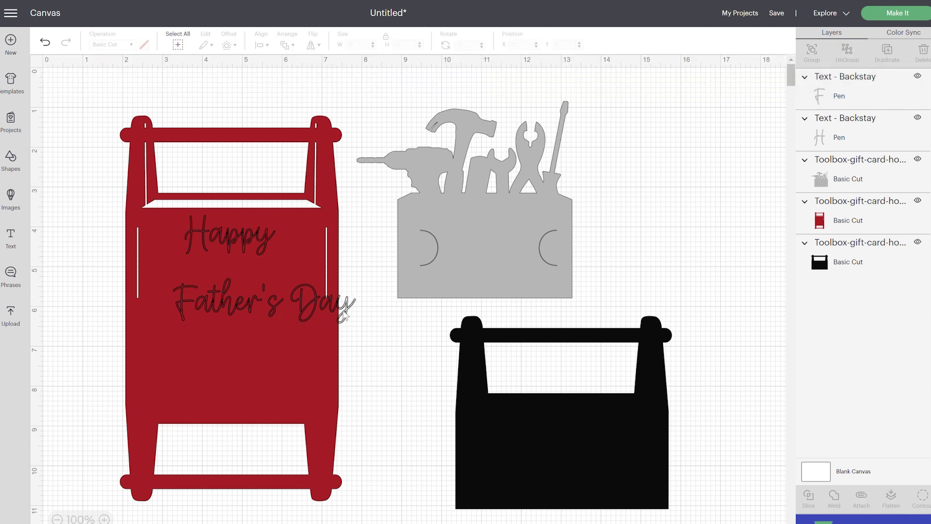
- Move Father's Day under Happy, shrink both slightly, and centre them horizontally
{"action": "left_click_drag", "start_coordinate": [314, 309], "coordinate": [284, 292]}
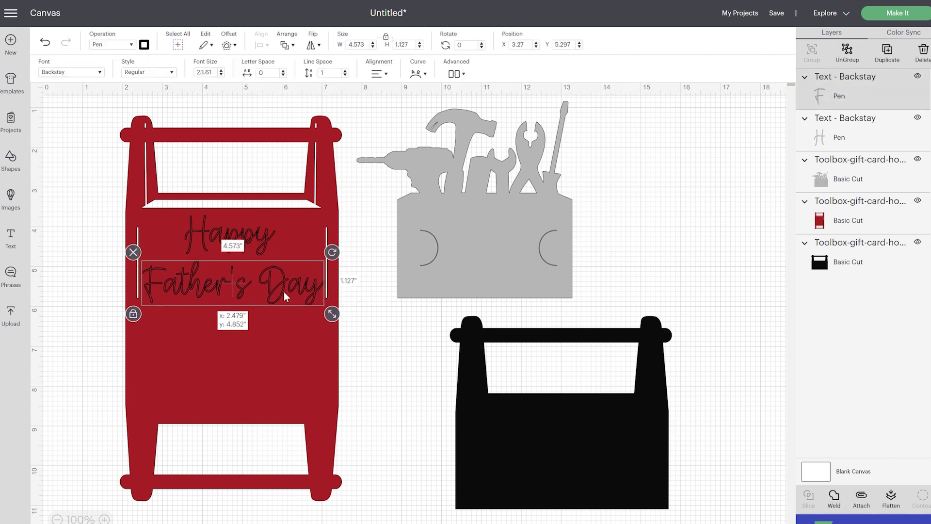
{"action": "left_click", "coordinate": [257, 245], "text": "shift"}
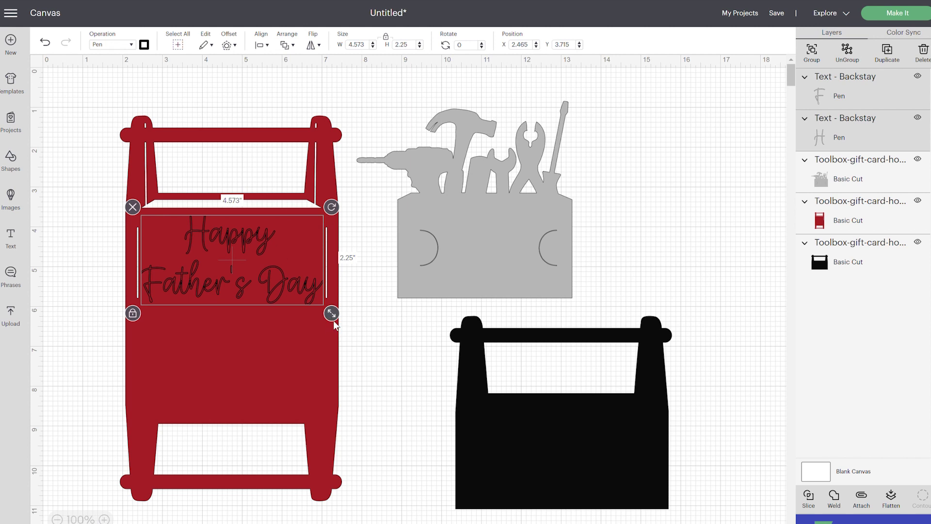
{"action": "left_click_drag", "start_coordinate": [334, 315], "coordinate": [316, 306]}
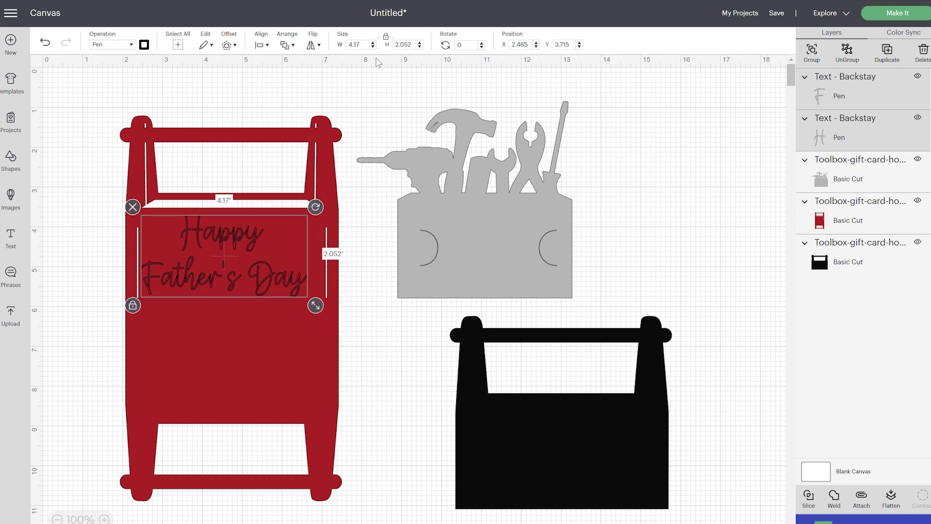
{"action": "left_click", "coordinate": [263, 45]}
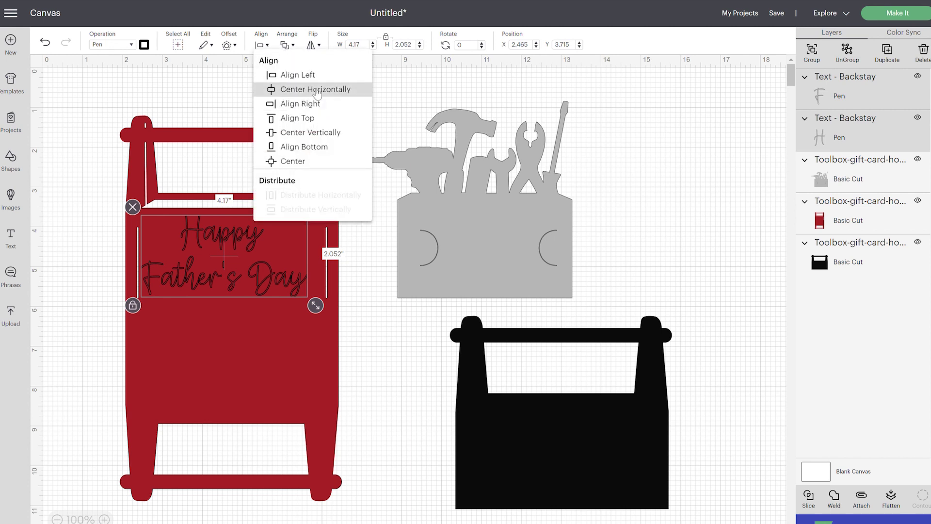
{"action": "left_click", "coordinate": [345, 338]}
{"action": "left_click", "coordinate": [381, 338]}
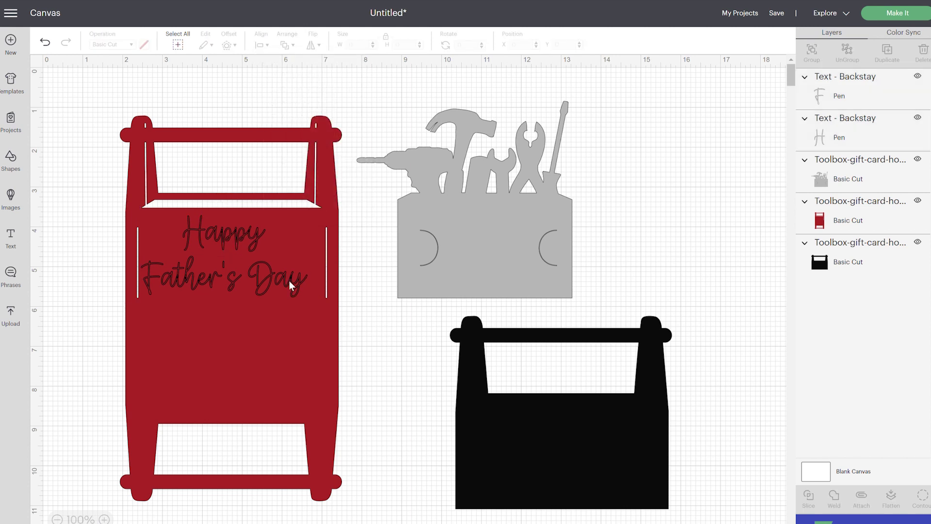
- Nudge Happy down and shift both lines right to centre them on the red front
{"action": "left_click", "coordinate": [251, 238]}
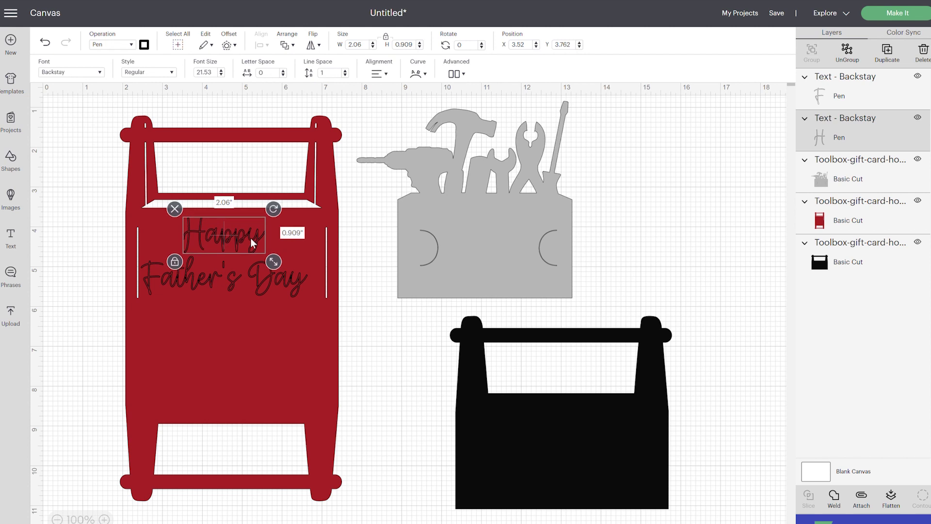
{"action": "key", "text": "Down"}
{"action": "key", "text": "Down"}
{"action": "key", "text": "Down"}
{"action": "key", "text": "Down"}
{"action": "key", "text": "Down"}
{"action": "key", "text": "Down"}
{"action": "key", "text": "Down"}
{"action": "key", "text": "Down"}
{"action": "key", "text": "Down"}
{"action": "key", "text": "Down"}
{"action": "key", "text": "Down"}
{"action": "key", "text": "Down"}
{"action": "key", "text": "Down"}
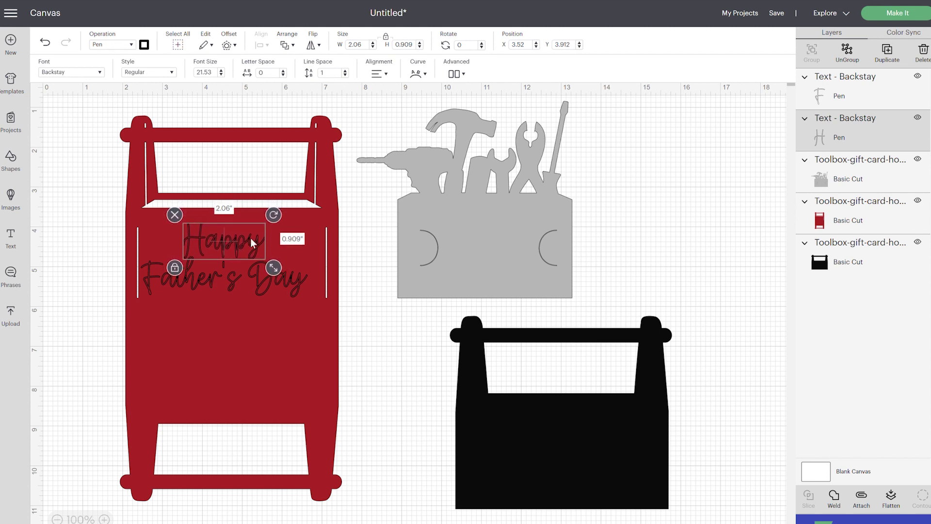
{"action": "left_click_drag", "start_coordinate": [250, 237], "coordinate": [250, 239]}
{"action": "left_click", "coordinate": [298, 289], "text": "shift"}
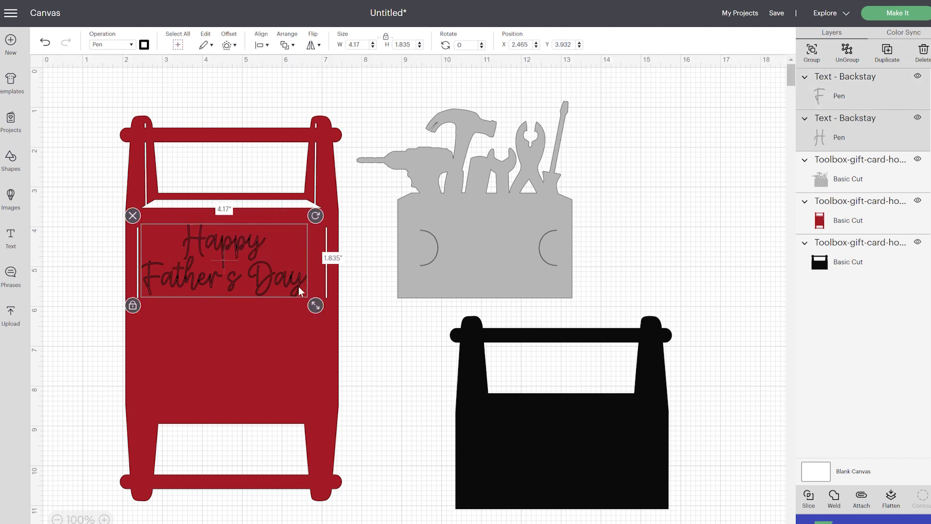
{"action": "key", "text": "Right"}
{"action": "key", "text": "Right"}
{"action": "key", "text": "Right"}
{"action": "key", "text": "Right"}
{"action": "key", "text": "Right"}
{"action": "key", "text": "Right"}
{"action": "key", "text": "Right"}
{"action": "key", "text": "Right"}
{"action": "key", "text": "Right"}
{"action": "key", "text": "Right"}
{"action": "key", "text": "Right"}
{"action": "key", "text": "Right"}
{"action": "key", "text": "Right"}
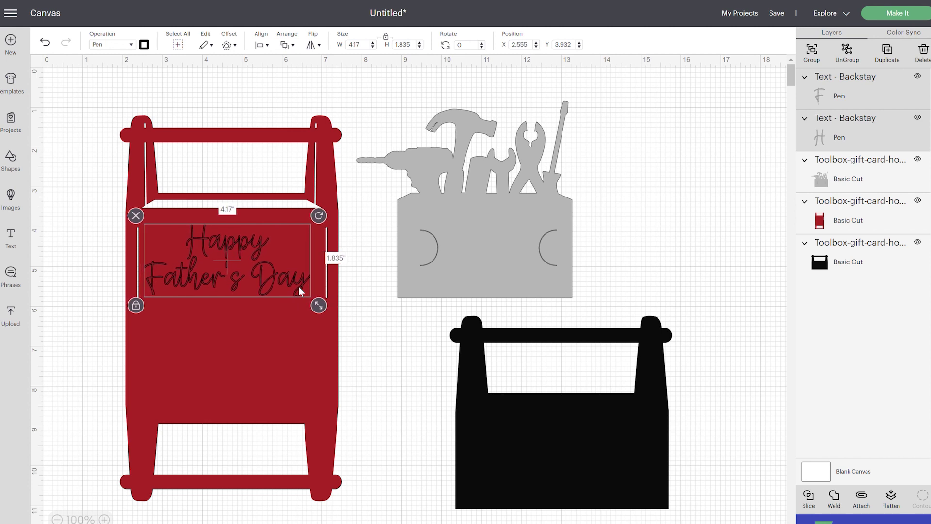
{"action": "key", "text": "Right"}
{"action": "key", "text": "Right"}
{"action": "key", "text": "Right"}
{"action": "key", "text": "Right"}
{"action": "key", "text": "Right"}
{"action": "key", "text": "Right"}
{"action": "key", "text": "Right"}
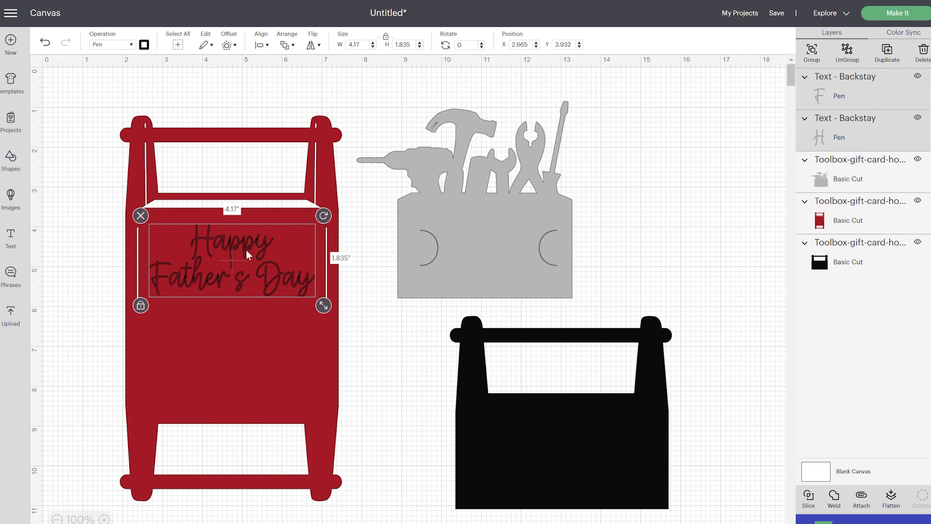
- Set the text's pen to GG - Glitter Gel (0.8mm) in Bordeaux
{"action": "left_click", "coordinate": [146, 45]}
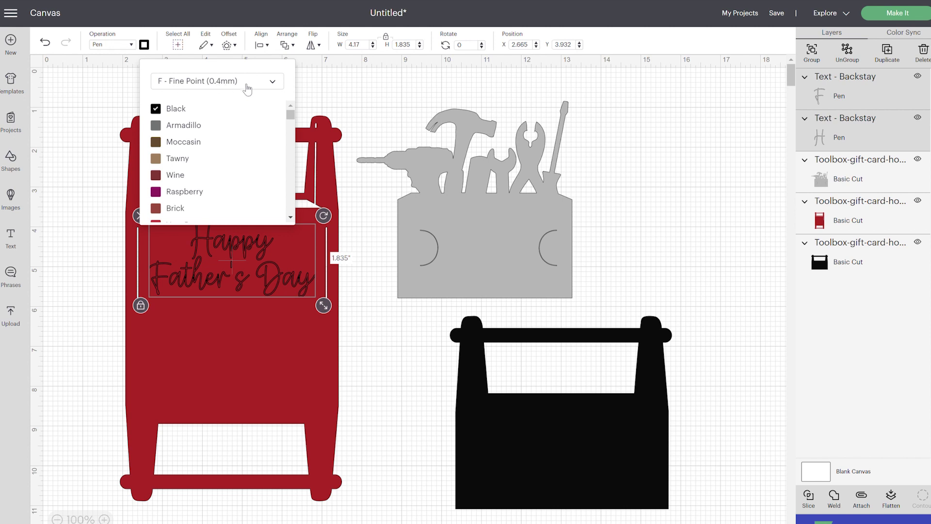
{"action": "left_click", "coordinate": [247, 87]}
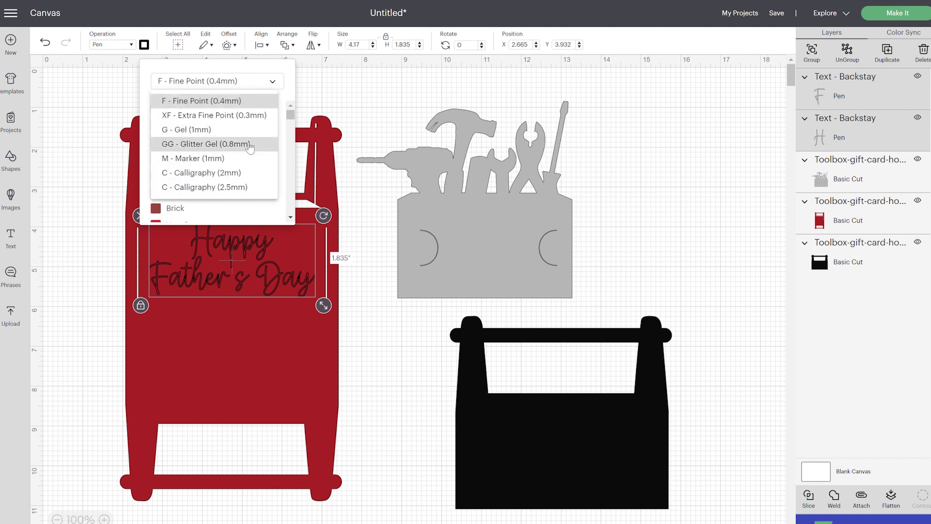
{"action": "left_click", "coordinate": [250, 145]}
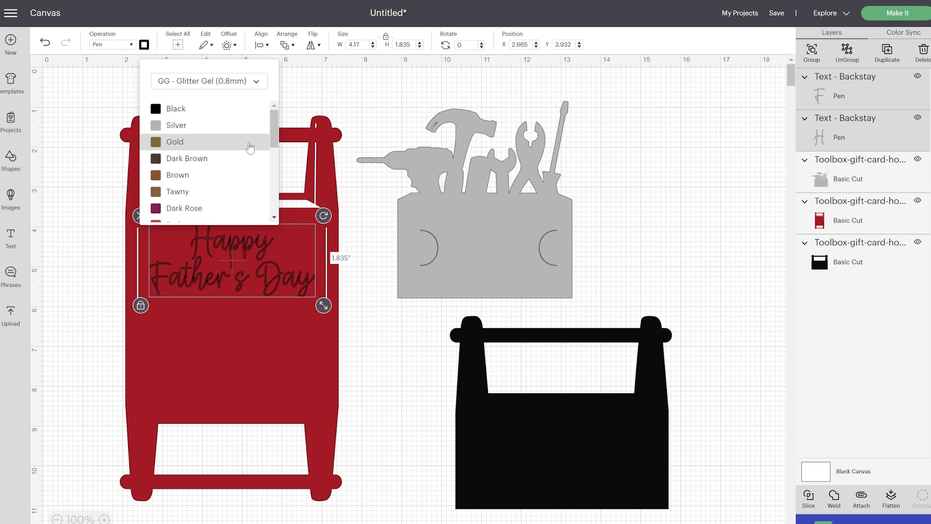
{"action": "scroll", "coordinate": [250, 145], "scroll_direction": "down", "scroll_amount": 5}
{"action": "scroll", "coordinate": [250, 146], "scroll_direction": "down", "scroll_amount": 2}
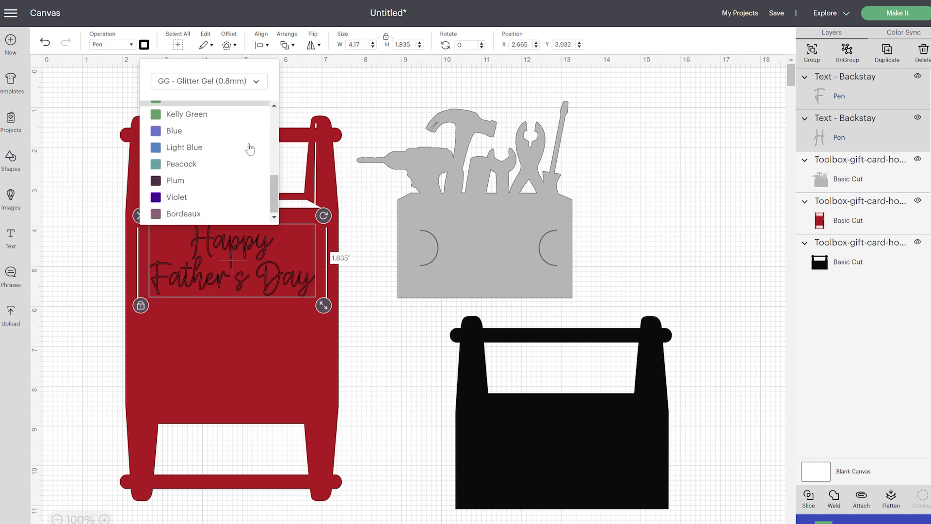
{"action": "left_click", "coordinate": [204, 215]}
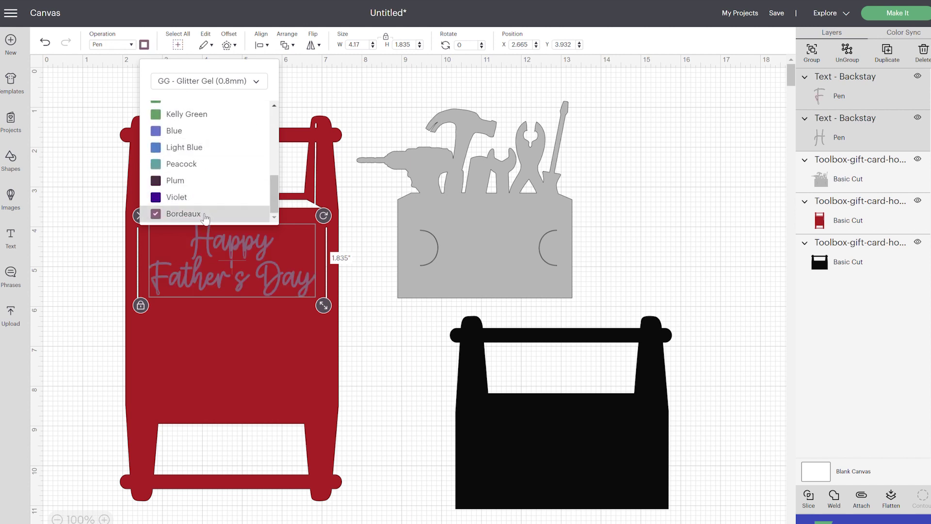
{"action": "left_click", "coordinate": [351, 304]}
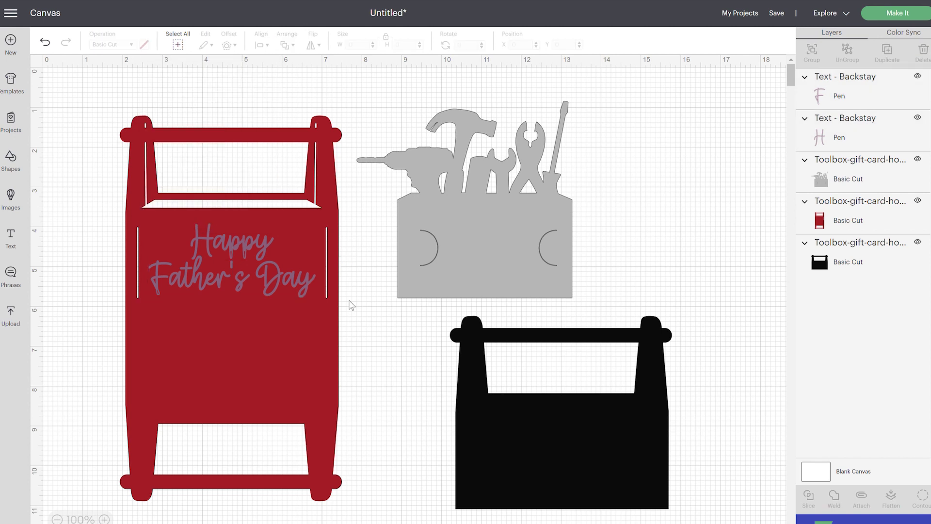
- Undo an accidental resize, nudge the text to Y 4.002 in, and select the red toolbox with it
{"action": "left_click", "coordinate": [279, 280]}
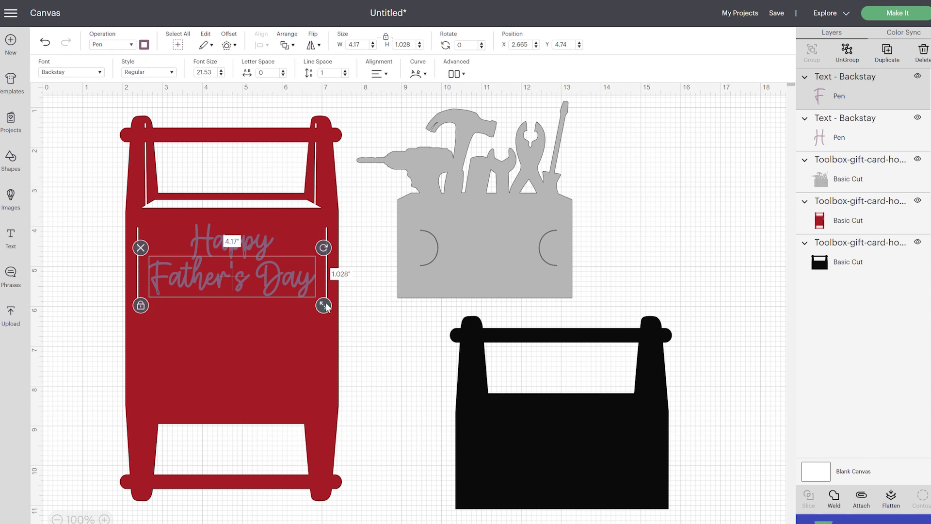
{"action": "left_click_drag", "start_coordinate": [324, 305], "coordinate": [628, 381]}
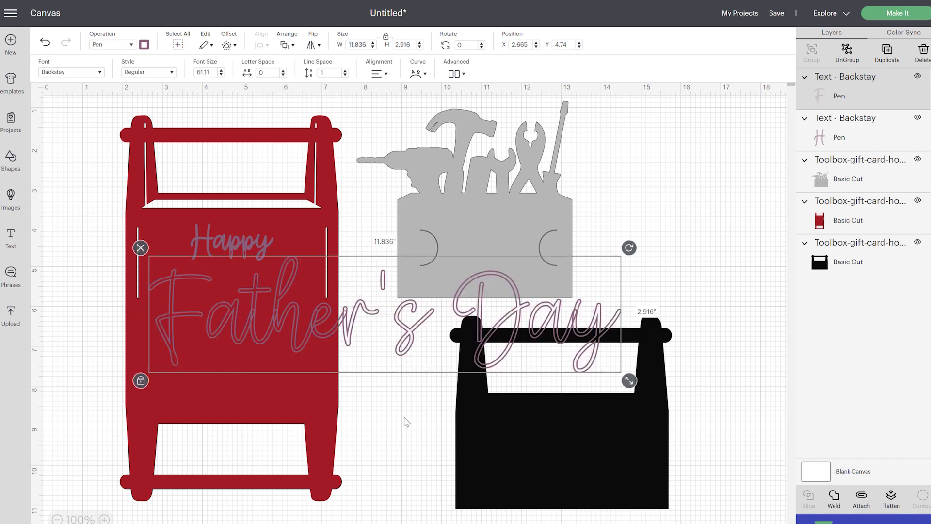
{"action": "key", "text": "ctrl+z"}
{"action": "left_click", "coordinate": [234, 245]}
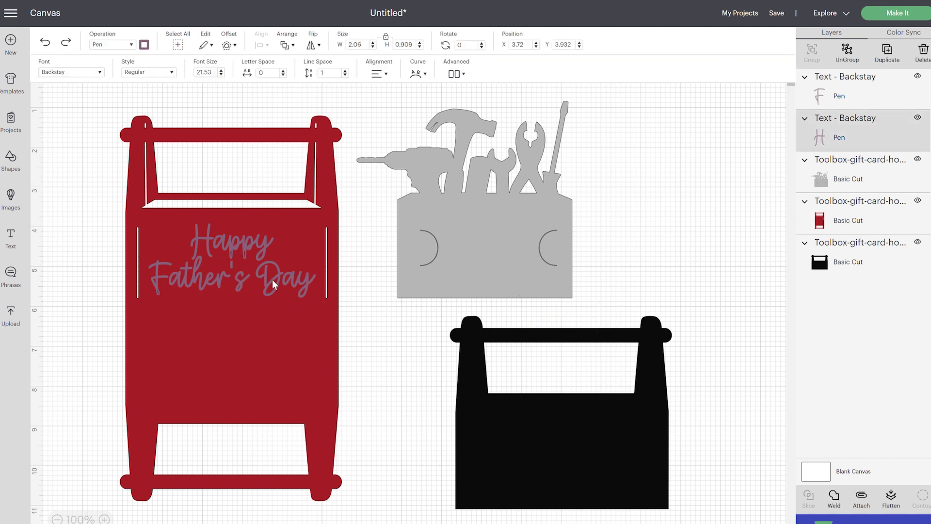
{"action": "left_click", "coordinate": [280, 284], "text": "shift"}
{"action": "key", "text": "Right"}
{"action": "key", "text": "Right"}
{"action": "key", "text": "Right"}
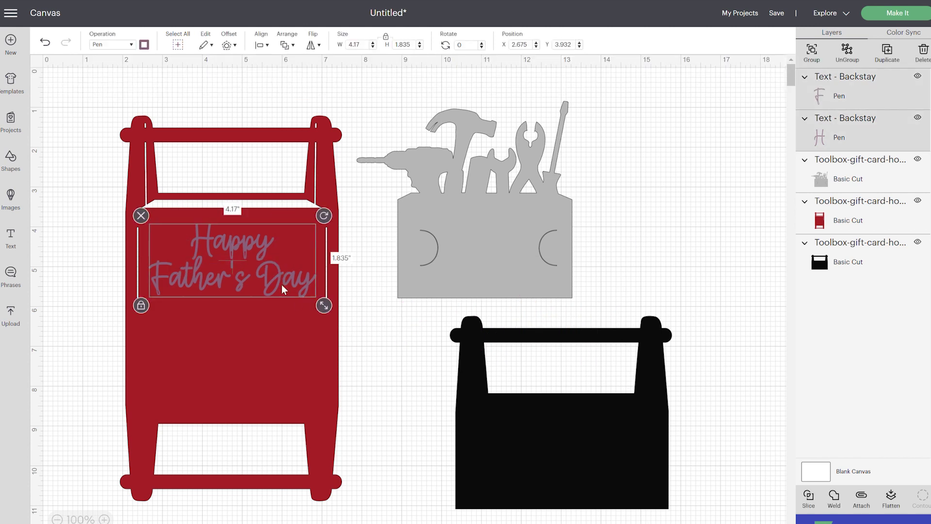
{"action": "key", "text": "Down"}
{"action": "key", "text": "Down"}
{"action": "key", "text": "Down"}
{"action": "key", "text": "Down"}
{"action": "key", "text": "Down"}
{"action": "key", "text": "Down"}
{"action": "key", "text": "Down"}
{"action": "key", "text": "Down"}
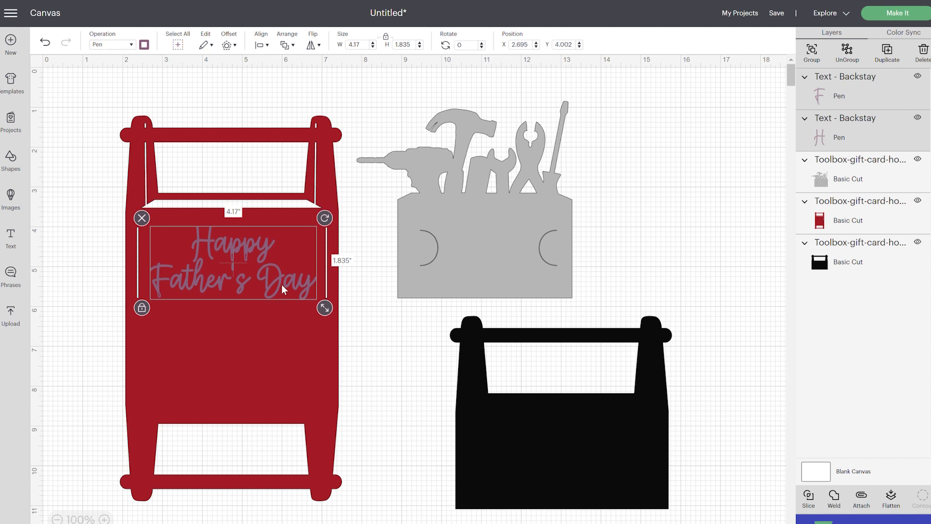
{"action": "key", "text": "Up"}
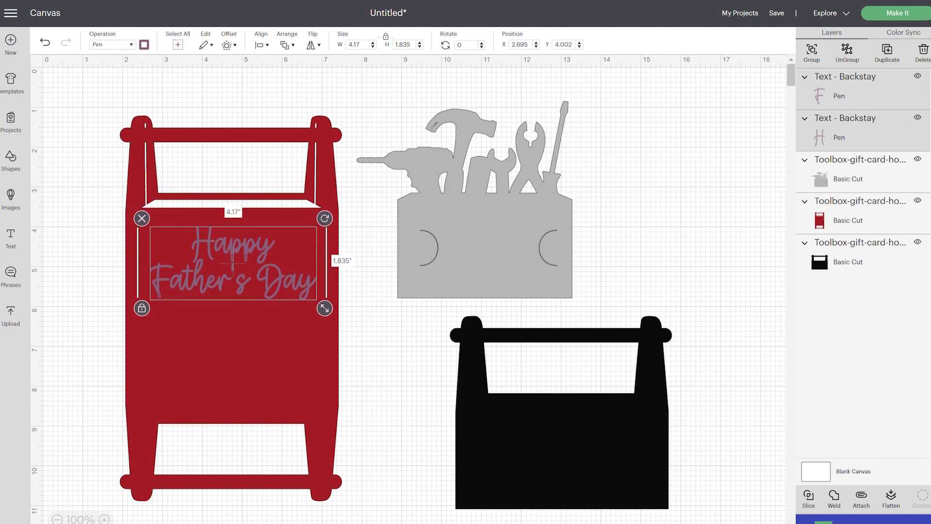
{"action": "left_click", "coordinate": [853, 215], "text": "shift"}
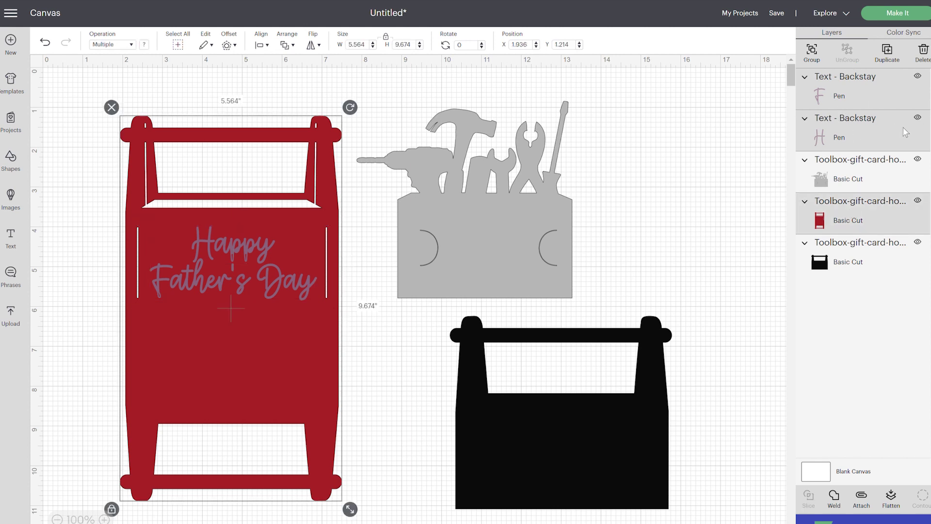
- Attach the Happy Father's Day text to the red toolbox and reselect the attached group
{"action": "left_click", "coordinate": [871, 505]}
{"action": "left_click", "coordinate": [706, 242]}
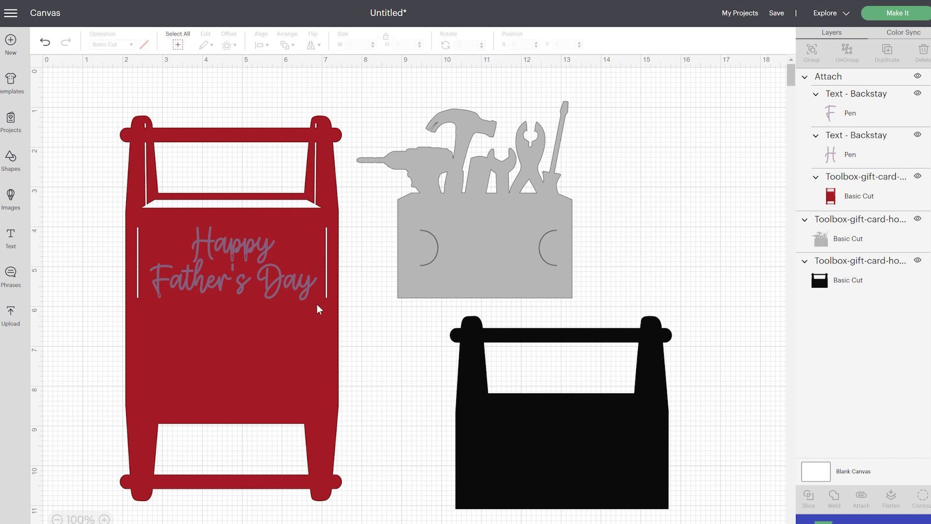
{"action": "left_click", "coordinate": [261, 325]}
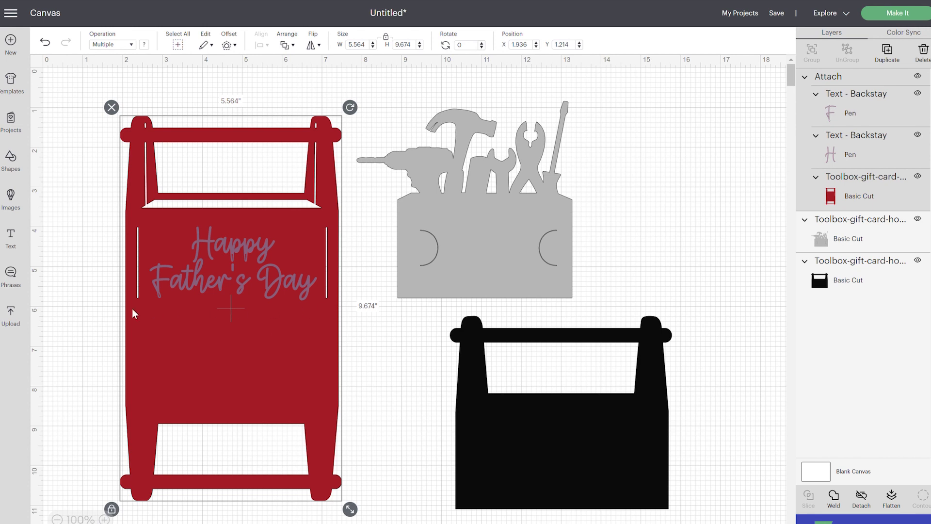
- Add a line from basic shapes, rotate it horizontal, and stretch it across the red toolbox
{"action": "left_click", "coordinate": [366, 313]}
{"action": "left_click", "coordinate": [11, 160]}
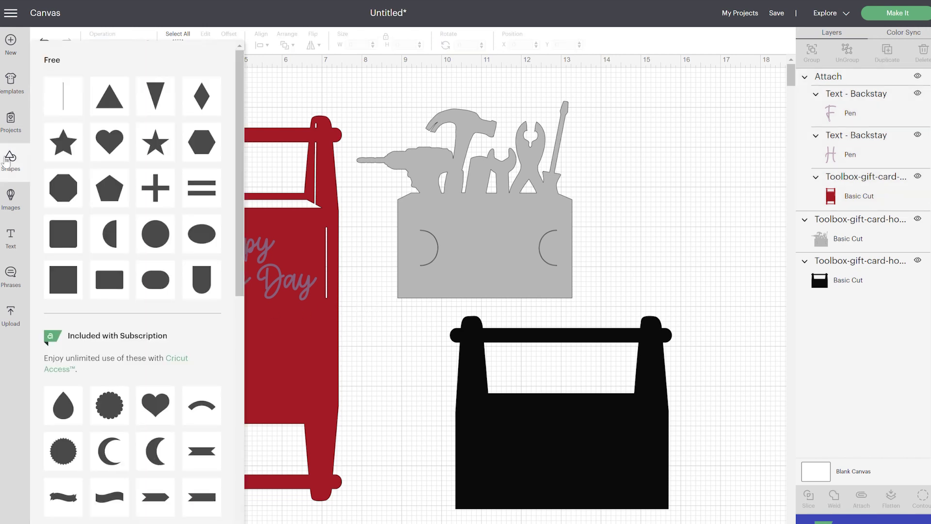
{"action": "left_click", "coordinate": [63, 103]}
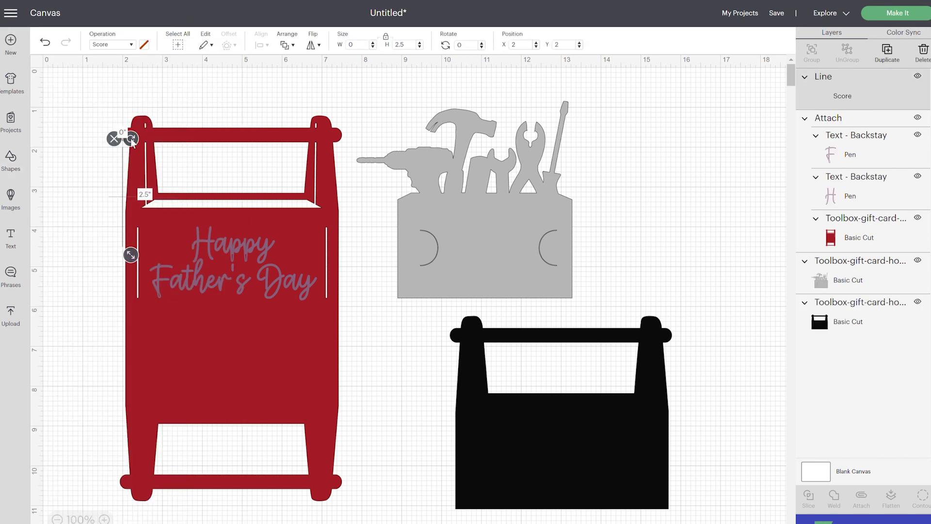
{"action": "left_click_drag", "start_coordinate": [132, 142], "coordinate": [193, 209]}
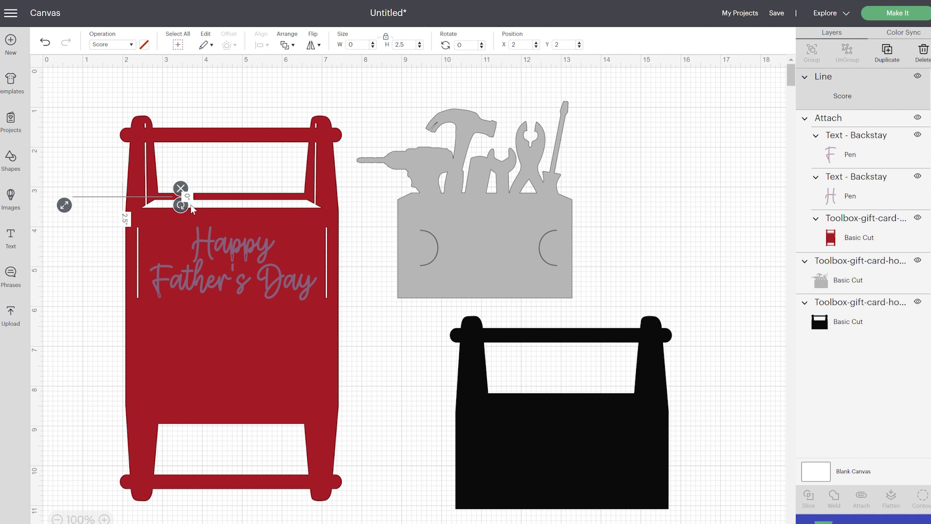
{"action": "left_click_drag", "start_coordinate": [123, 197], "coordinate": [288, 314]}
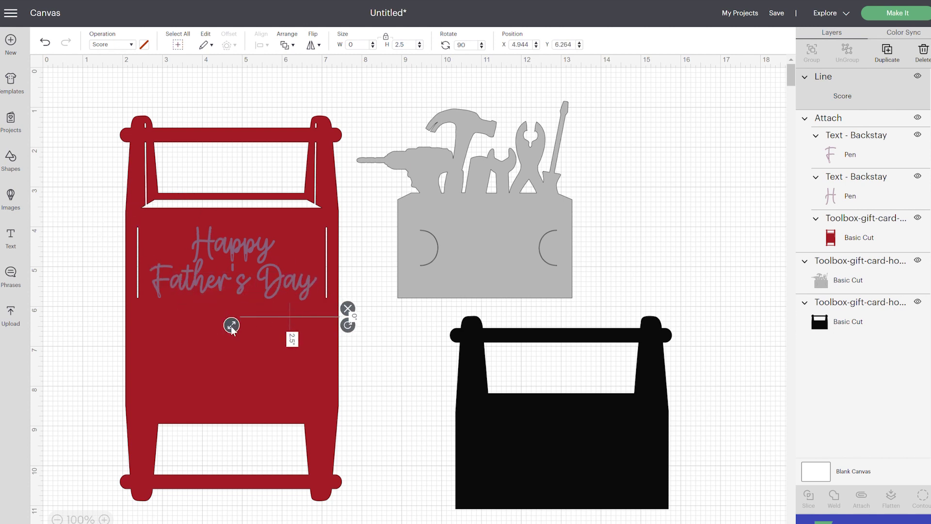
{"action": "left_click_drag", "start_coordinate": [232, 325], "coordinate": [114, 325]}
- Change the 5.444-inch line's operation from cut to Score
{"action": "left_click", "coordinate": [425, 360]}
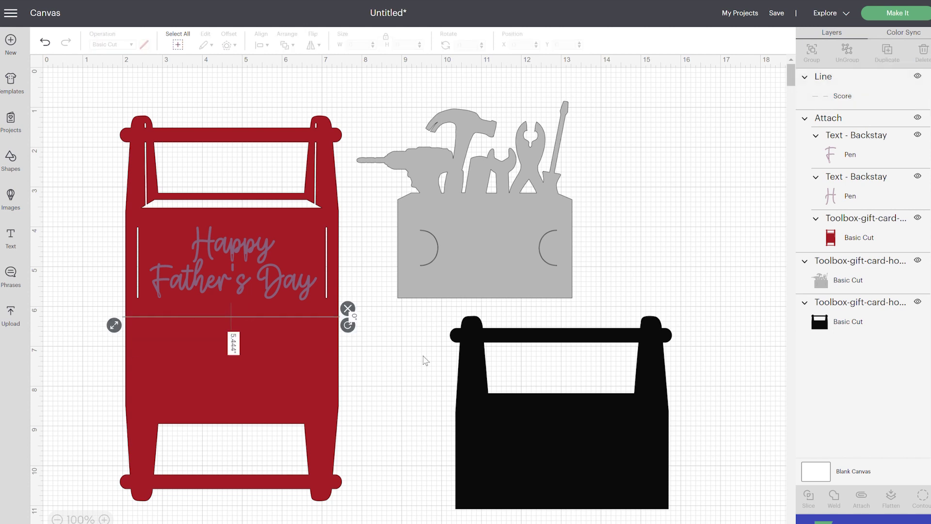
{"action": "left_click", "coordinate": [425, 360]}
{"action": "left_click", "coordinate": [317, 316]}
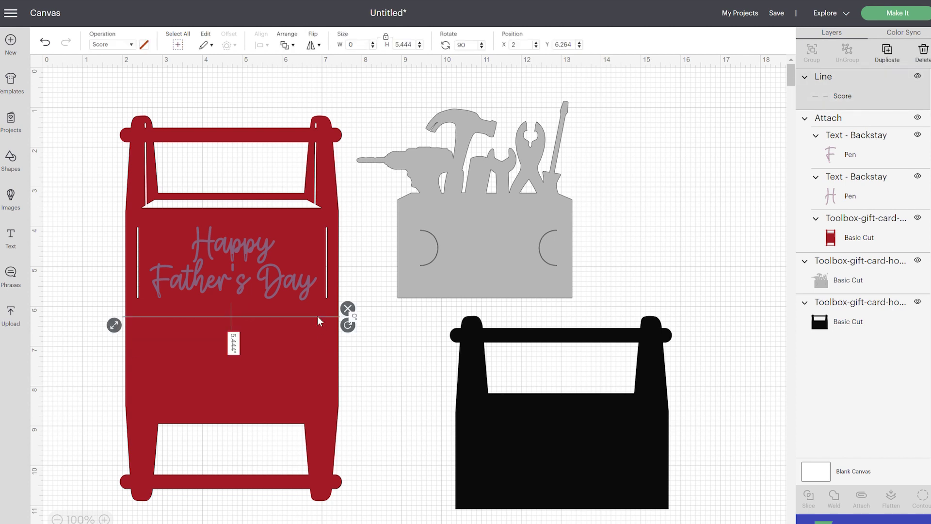
{"action": "left_click", "coordinate": [124, 45]}
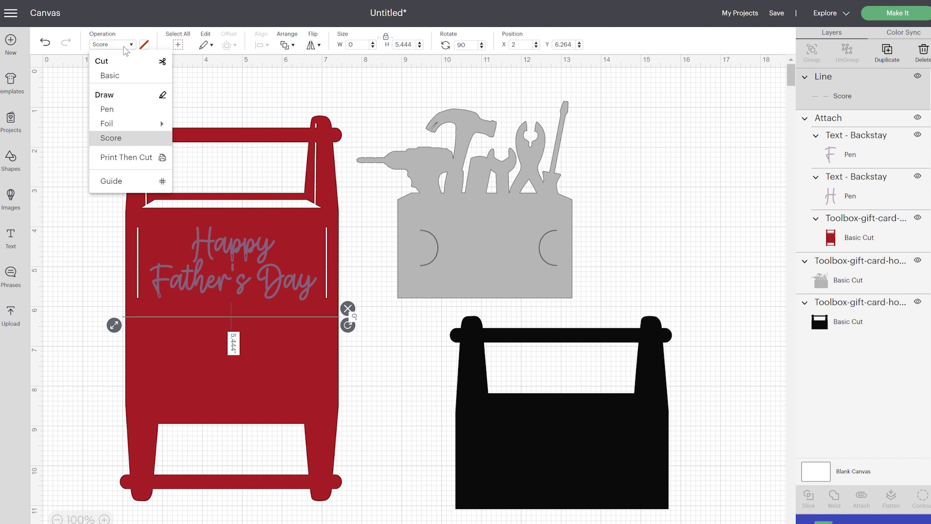
{"action": "left_click", "coordinate": [124, 141]}
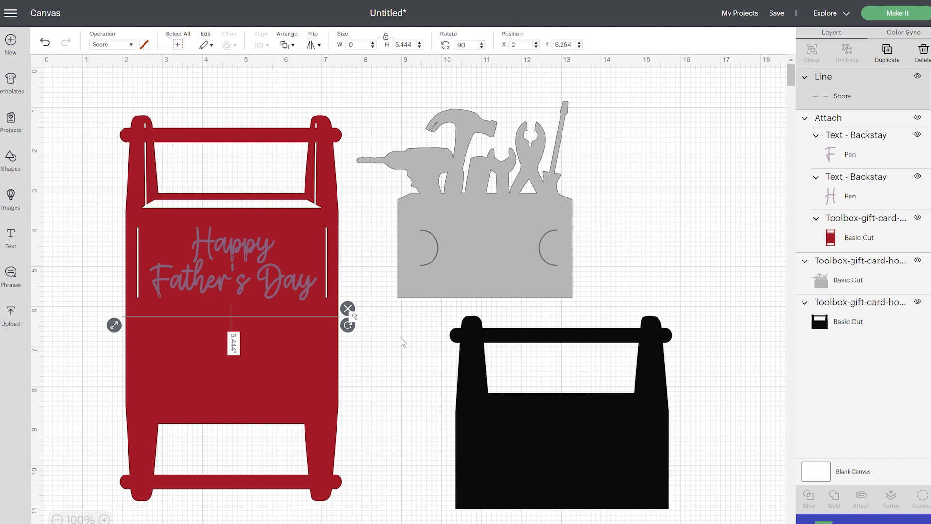
- Centre the score line vertically on the red toolbox
{"action": "left_click", "coordinate": [308, 365], "text": "shift"}
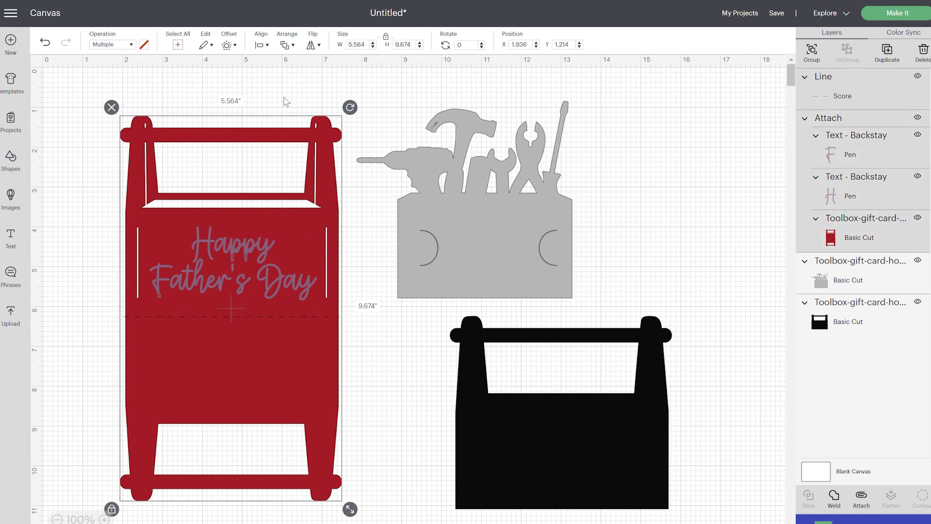
{"action": "left_click", "coordinate": [266, 45]}
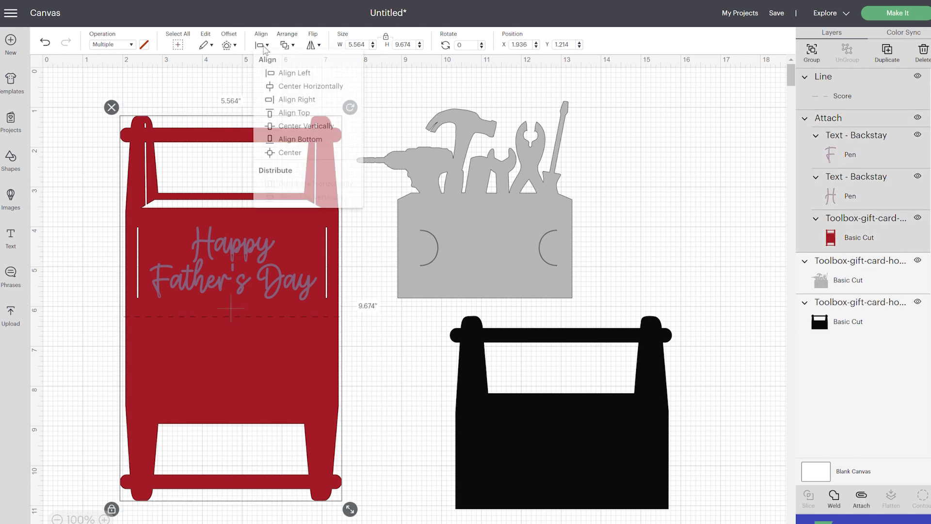
{"action": "left_click", "coordinate": [329, 133]}
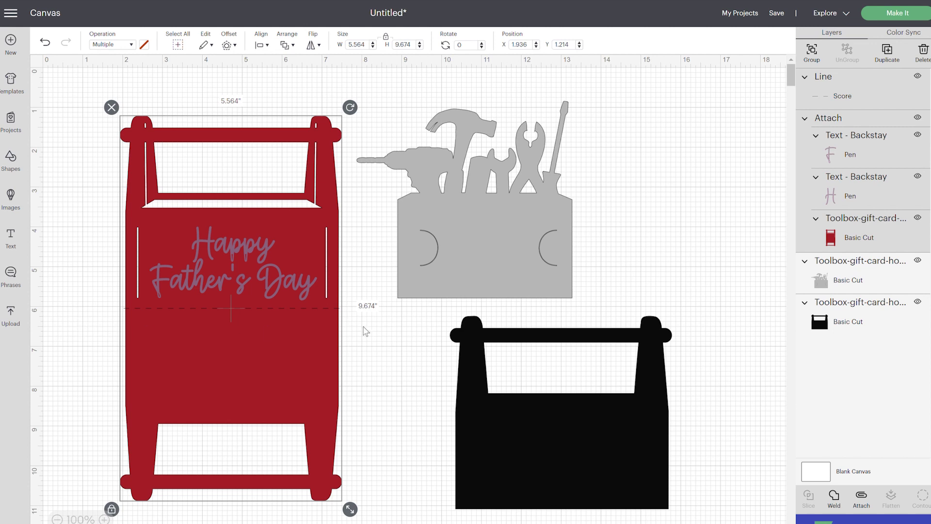
- Attach the score line to the red toolbox group and start a new text box
{"action": "left_click", "coordinate": [871, 238]}
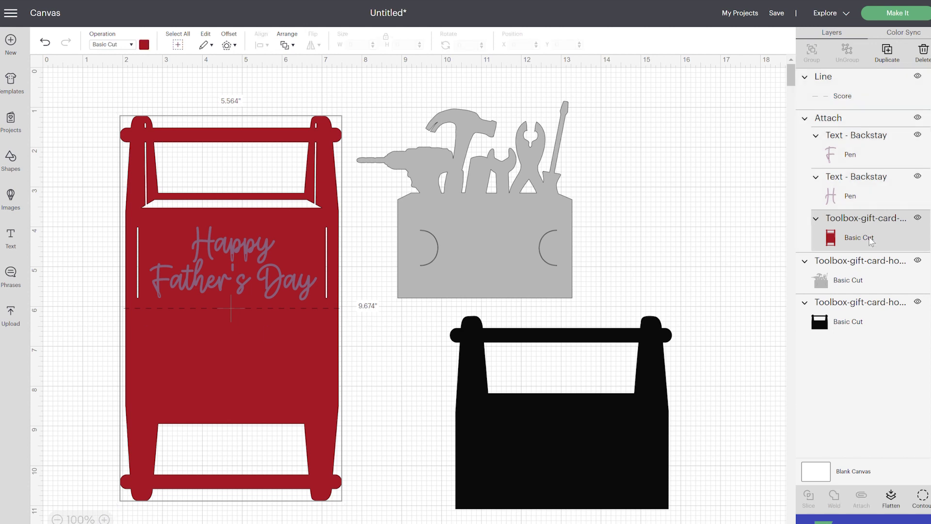
{"action": "left_click", "coordinate": [827, 119]}
{"action": "left_click", "coordinate": [828, 100], "text": "shift"}
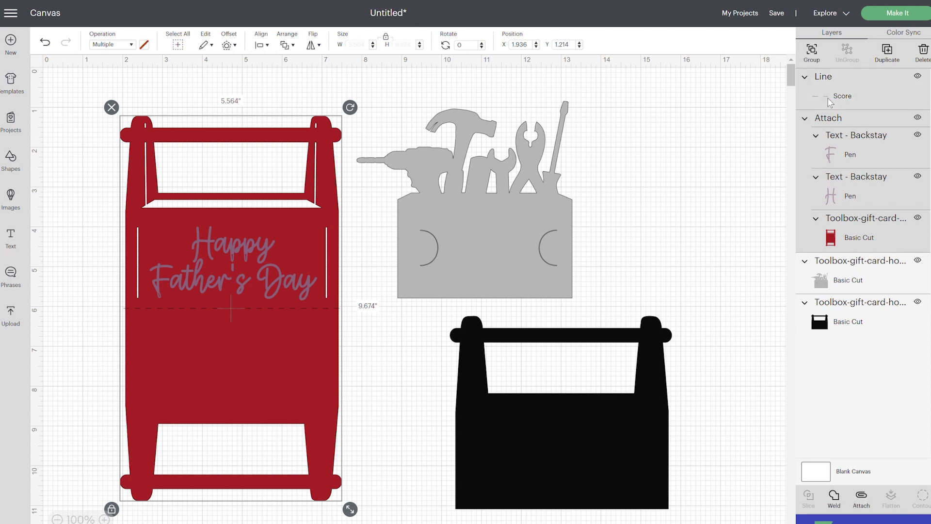
{"action": "left_click", "coordinate": [863, 502]}
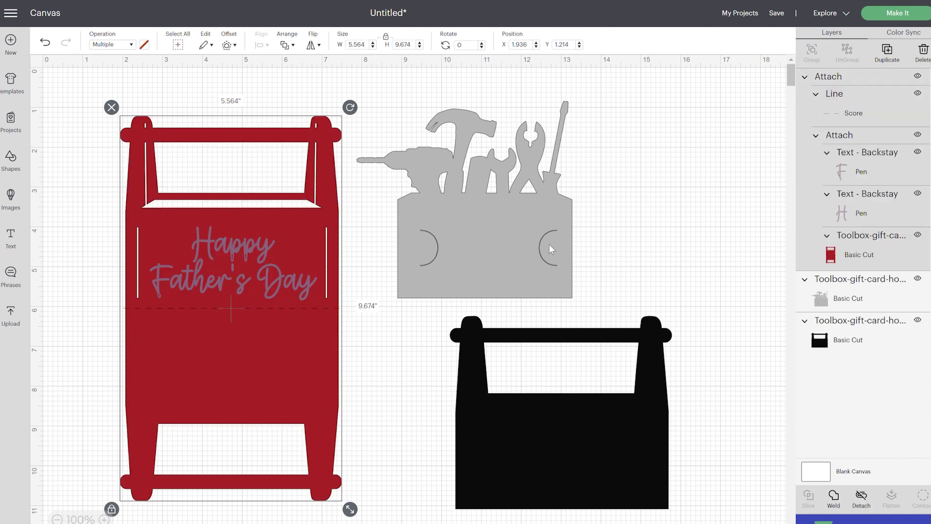
{"action": "left_click", "coordinate": [634, 238]}
{"action": "left_click", "coordinate": [474, 229]}
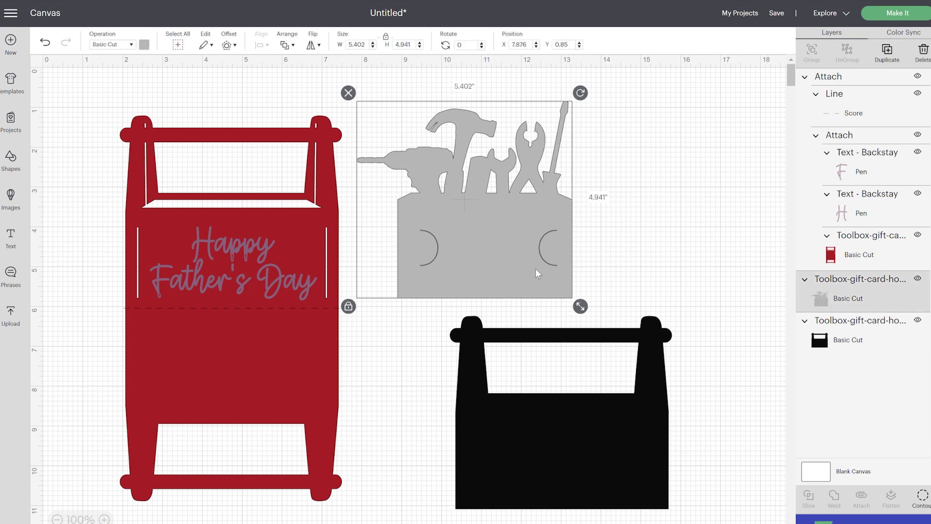
{"action": "left_click", "coordinate": [655, 238]}
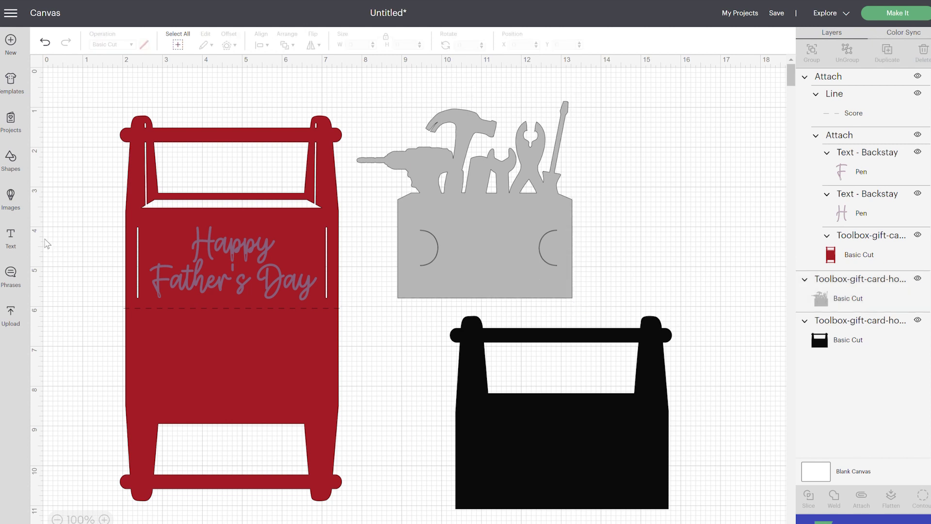
{"action": "left_click", "coordinate": [10, 236]}
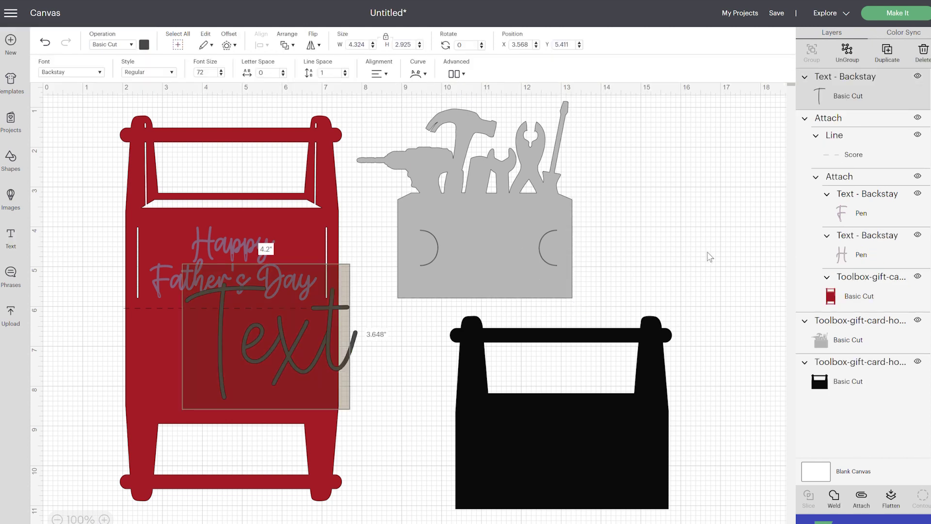
- Add 'Thanks for', 'everything' and 'you do Dad!' as three text boxes stacked one under another
{"action": "type", "text": "Th"}
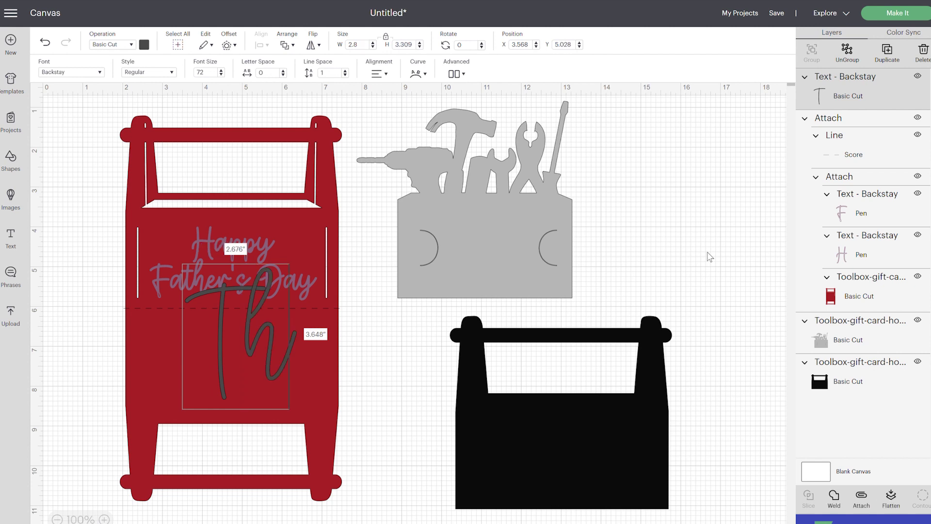
{"action": "type", "text": "anks for"}
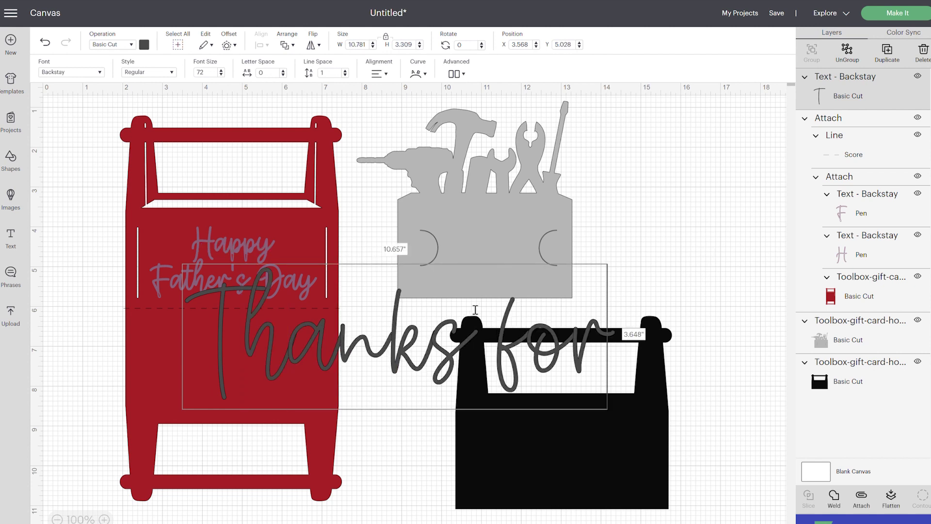
{"action": "left_click", "coordinate": [78, 143]}
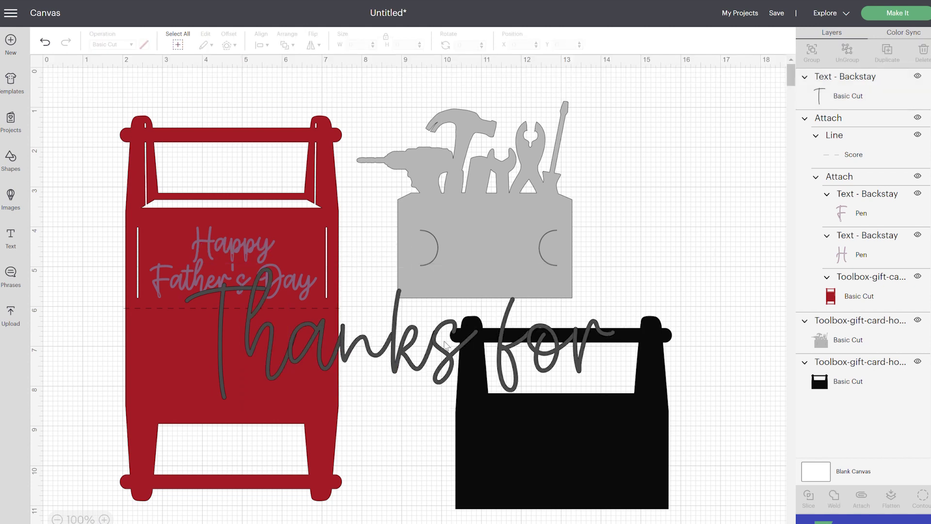
{"action": "left_click_drag", "start_coordinate": [441, 345], "coordinate": [516, 187]}
{"action": "left_click", "coordinate": [10, 237]}
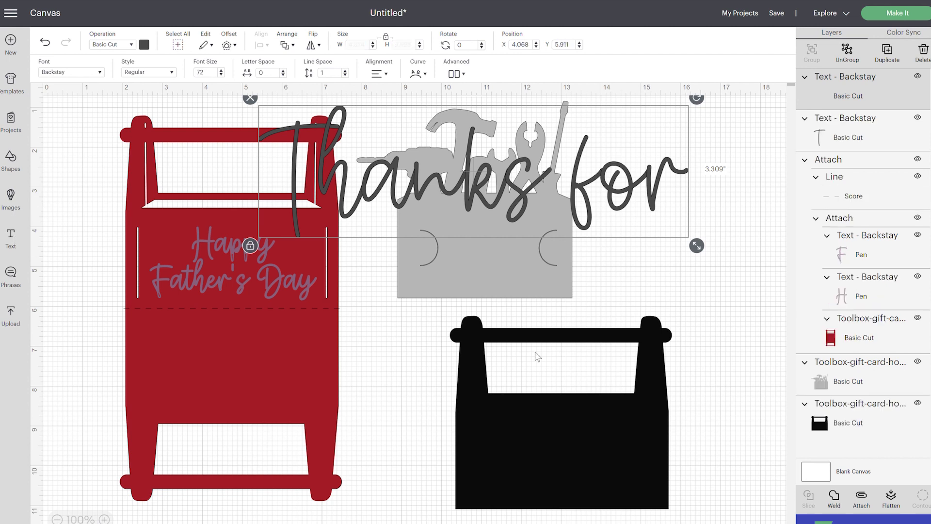
{"action": "type", "text": "everything"}
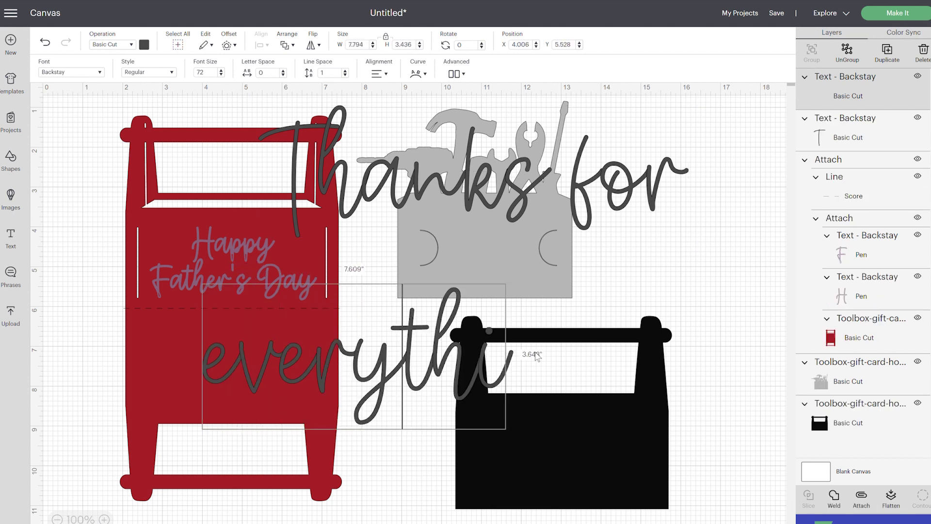
{"action": "left_click", "coordinate": [106, 163]}
{"action": "left_click_drag", "start_coordinate": [417, 331], "coordinate": [500, 244]}
{"action": "left_click", "coordinate": [9, 233]}
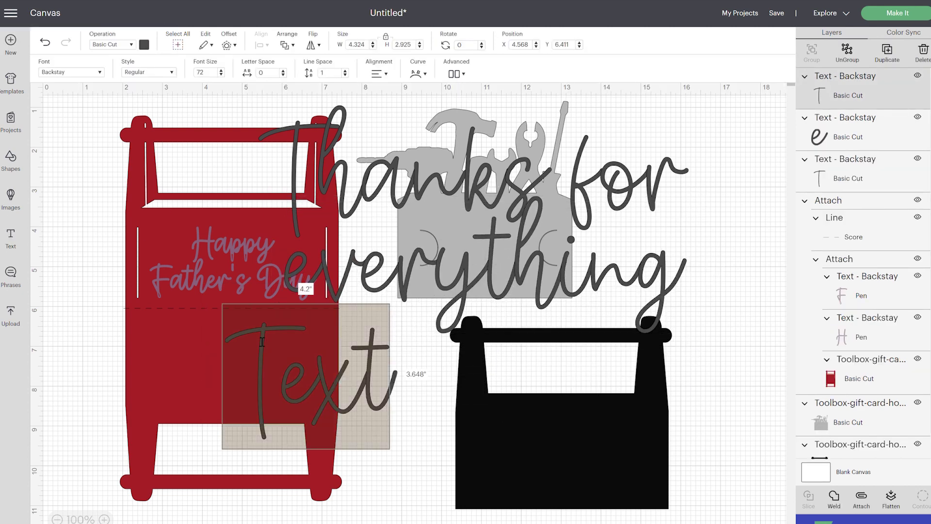
{"action": "type", "text": "you do D"}
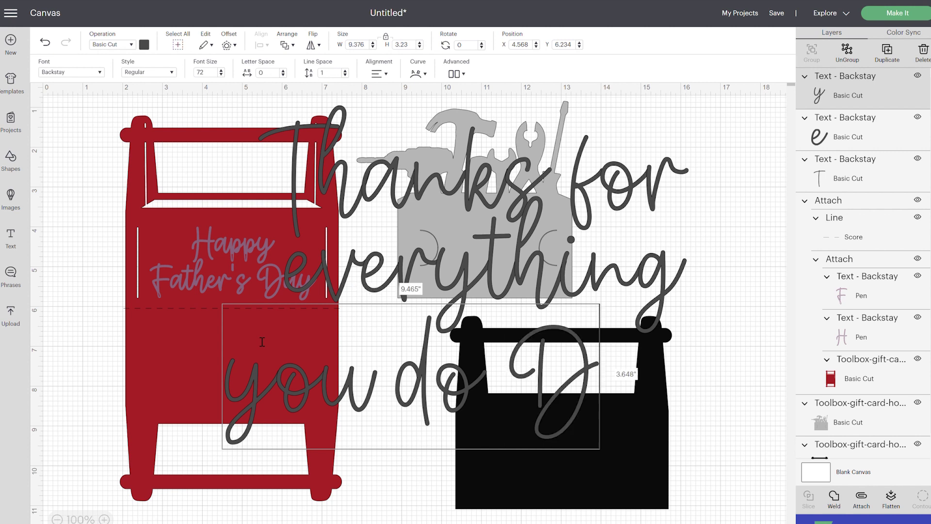
{"action": "type", "text": "ad!"}
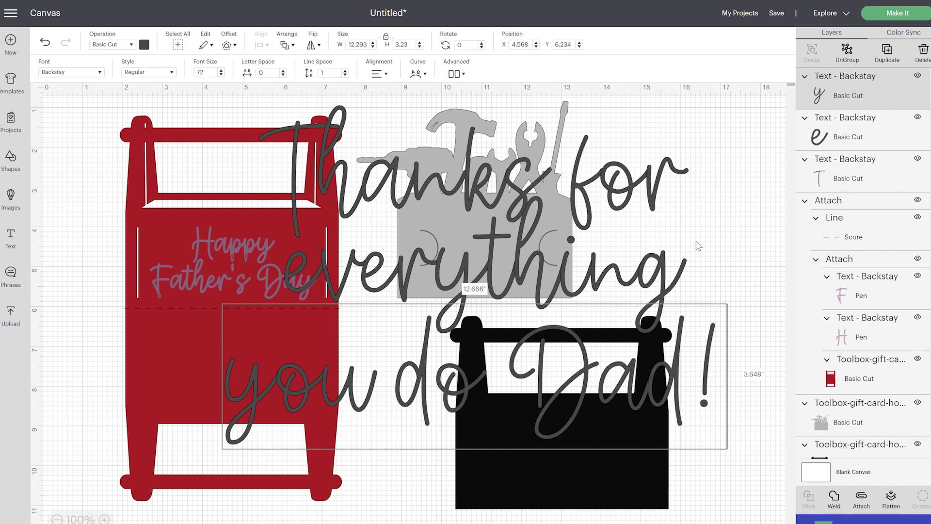
{"action": "left_click", "coordinate": [669, 274]}
{"action": "left_click", "coordinate": [677, 332]}
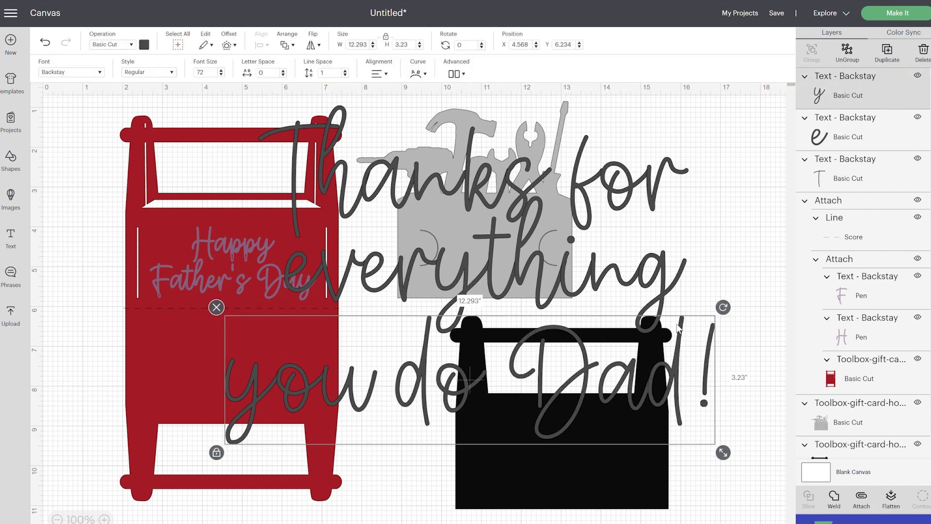
- Select all three thank-you text lines together and shrink them to a small block
{"action": "left_click", "coordinate": [664, 284], "text": "shift"}
{"action": "left_click", "coordinate": [653, 189], "text": "shift"}
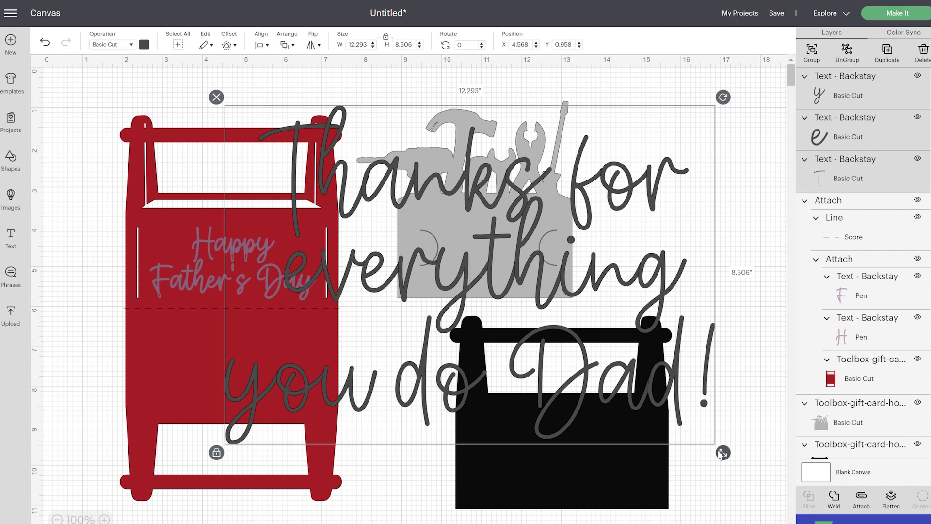
{"action": "left_click_drag", "start_coordinate": [723, 452], "coordinate": [590, 361]}
{"action": "left_click_drag", "start_coordinate": [325, 236], "coordinate": [303, 140]}
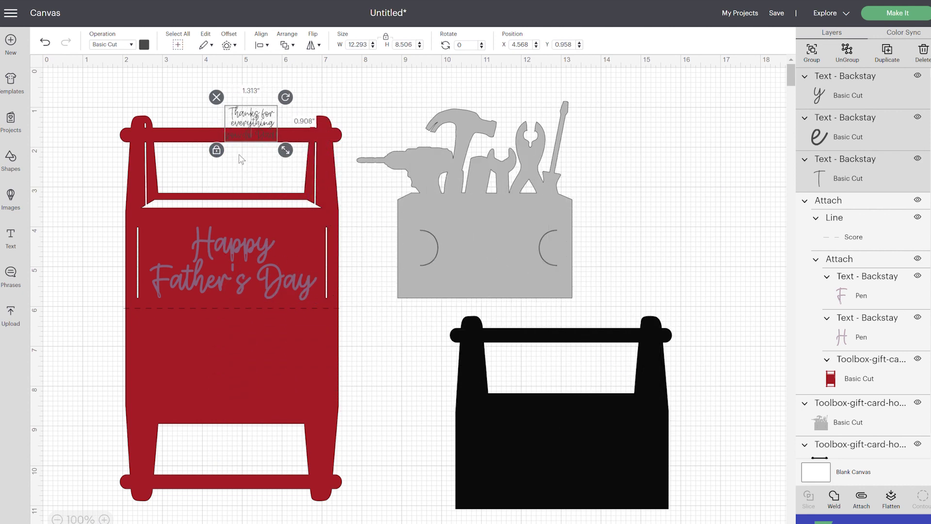
- Move the text block onto the grey toolbox body and resize it to about 2.39 in wide
{"action": "left_click_drag", "start_coordinate": [246, 119], "coordinate": [465, 226]}
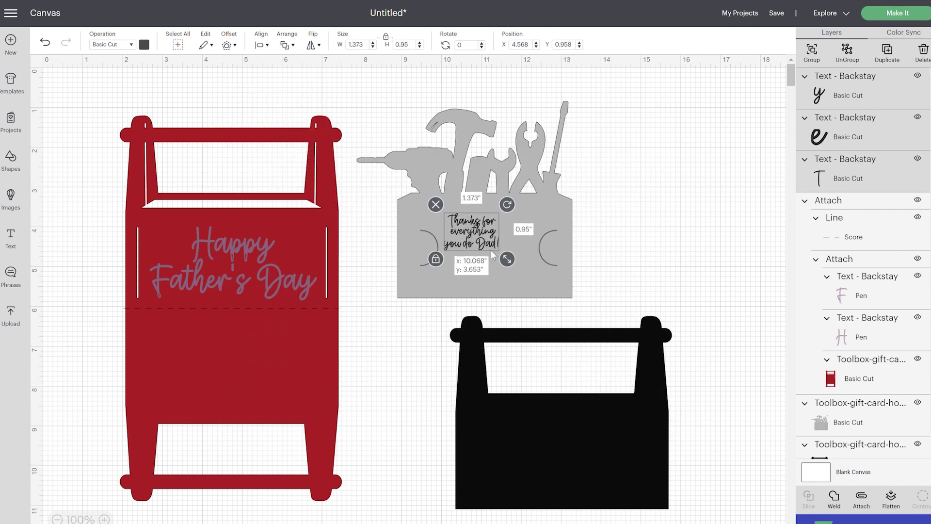
{"action": "left_click_drag", "start_coordinate": [511, 264], "coordinate": [550, 291]}
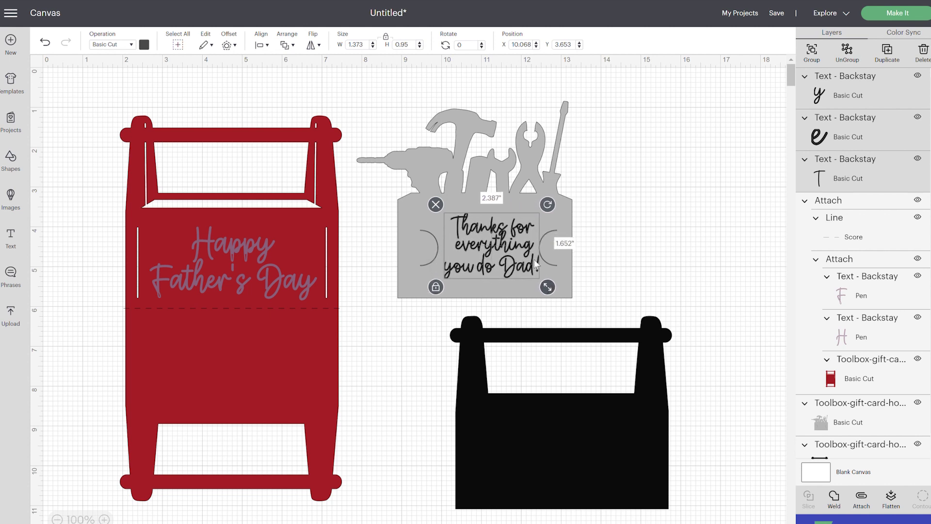
{"action": "left_click_drag", "start_coordinate": [522, 248], "coordinate": [516, 250]}
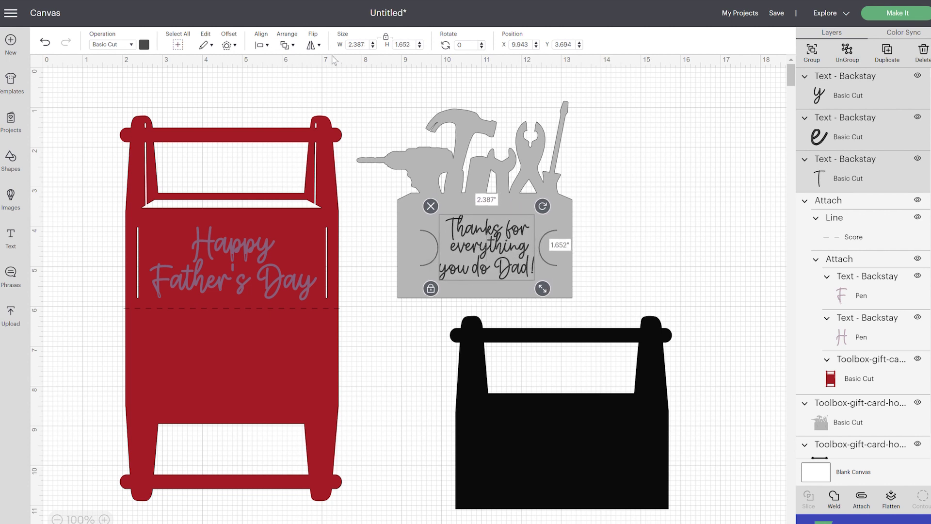
{"action": "left_click", "coordinate": [262, 45]}
- Nudge the thank-you text right and down to X 9.993, Y 3.764 in on the grey piece
{"action": "left_click", "coordinate": [283, 93]}
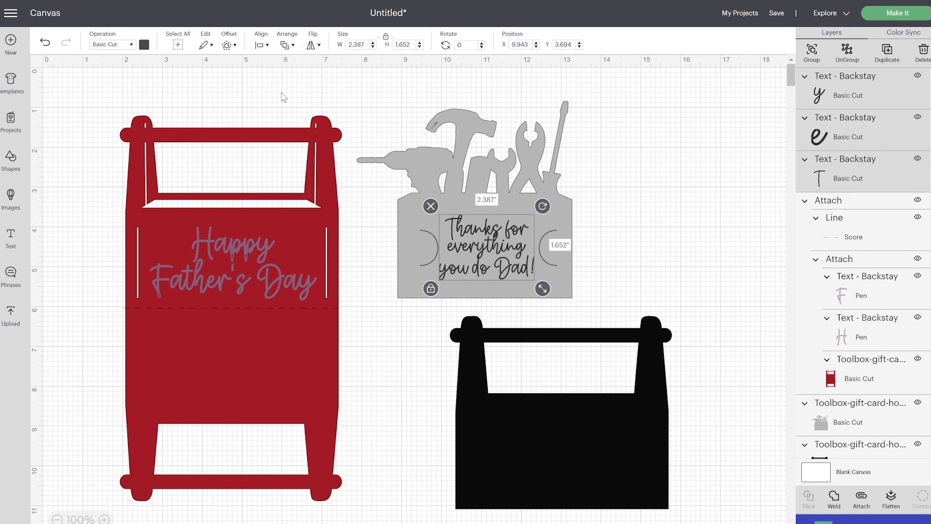
{"action": "left_click", "coordinate": [263, 45]}
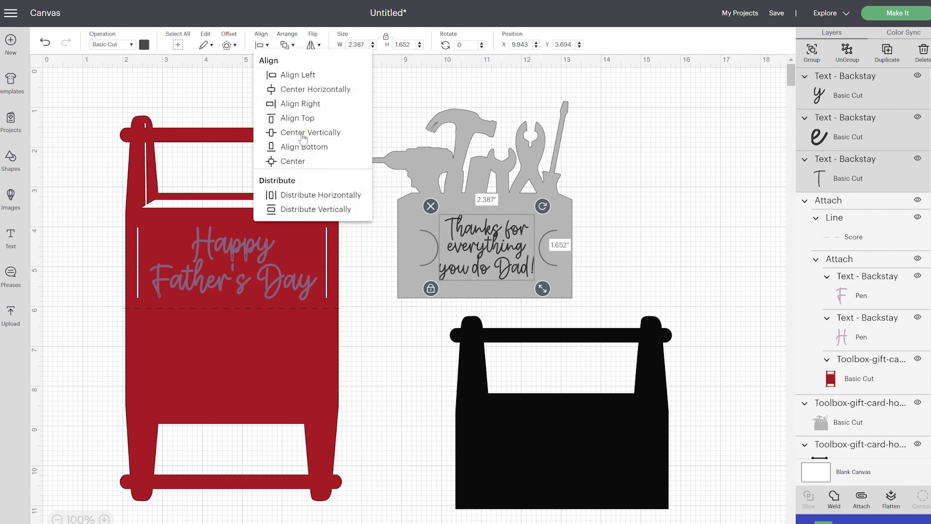
{"action": "left_click", "coordinate": [312, 208]}
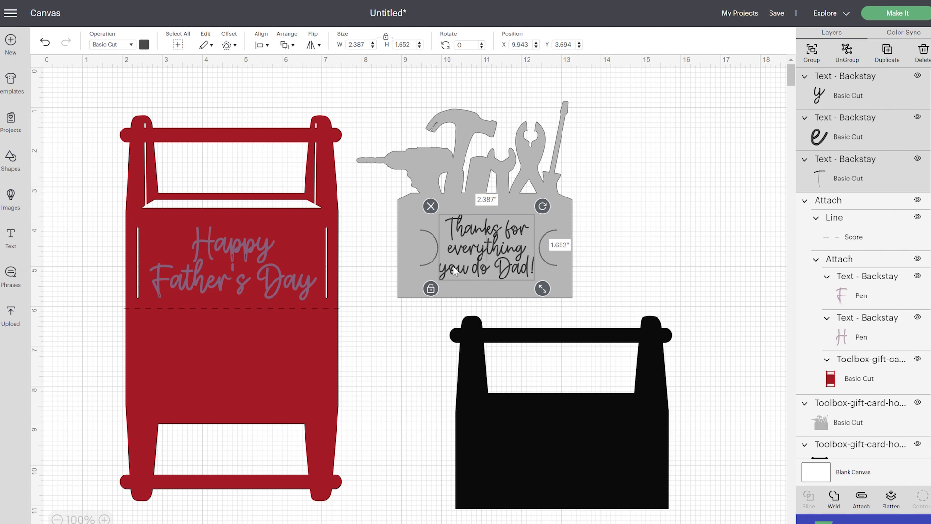
{"action": "key", "text": "Right"}
{"action": "key", "text": "Right"}
{"action": "key", "text": "Right"}
{"action": "key", "text": "Right"}
{"action": "key", "text": "Right"}
{"action": "key", "text": "Down"}
{"action": "key", "text": "Down"}
{"action": "key", "text": "Down"}
{"action": "key", "text": "Down"}
{"action": "key", "text": "Down"}
{"action": "key", "text": "Down"}
{"action": "key", "text": "Down"}
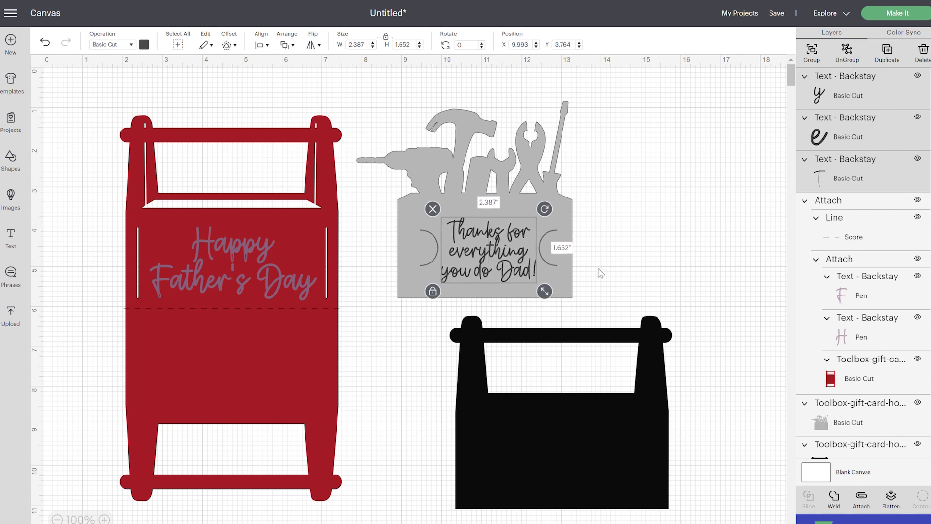
{"action": "left_click", "coordinate": [638, 267]}
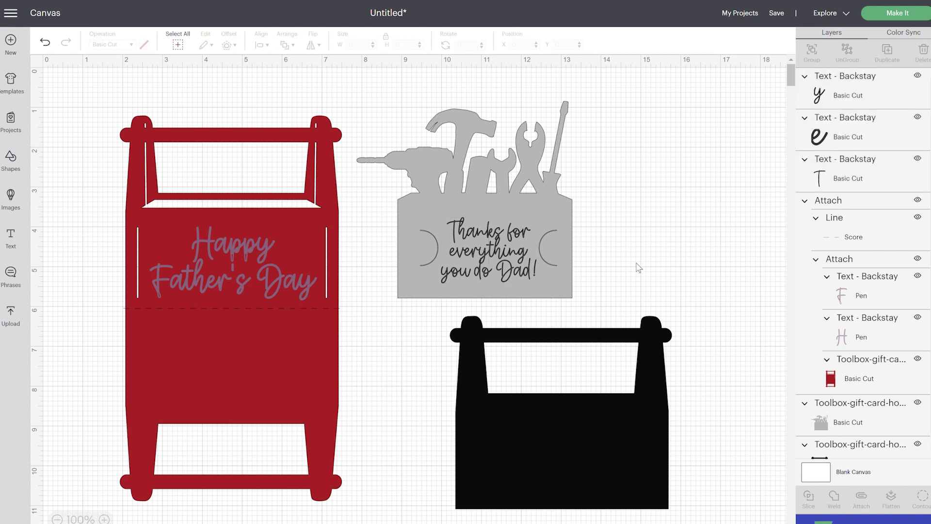
- Set the message's operation to Pen using a Glitter Gel 0.8mm pen in Bordeaux
{"action": "left_click", "coordinate": [520, 236]}
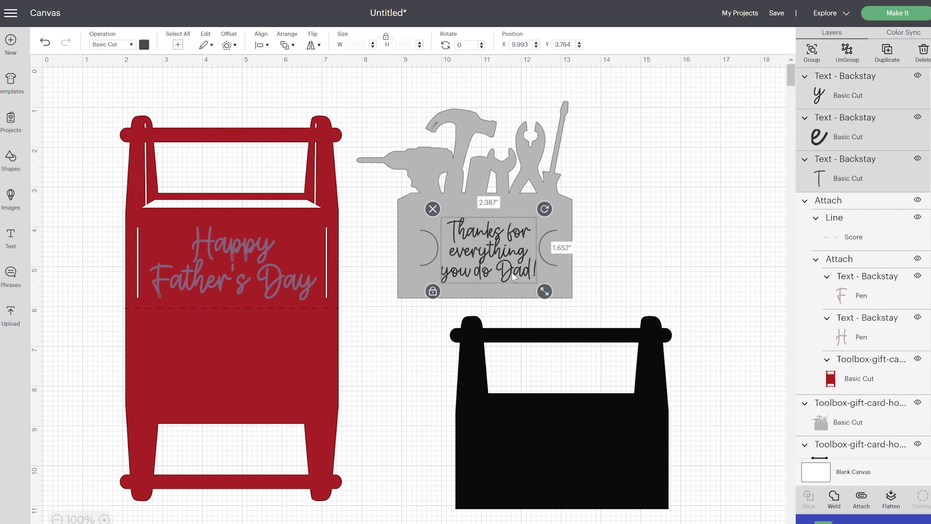
{"action": "left_click", "coordinate": [115, 44]}
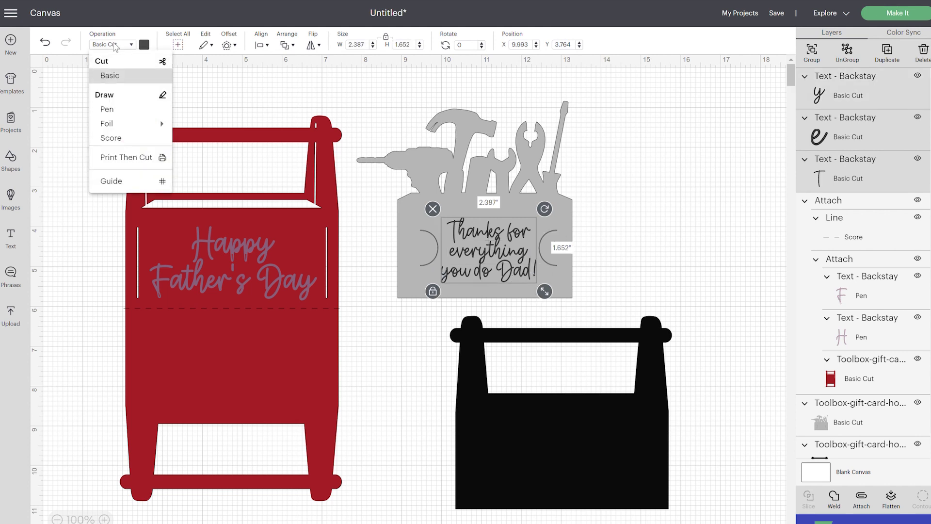
{"action": "left_click", "coordinate": [121, 114]}
{"action": "left_click", "coordinate": [144, 45]}
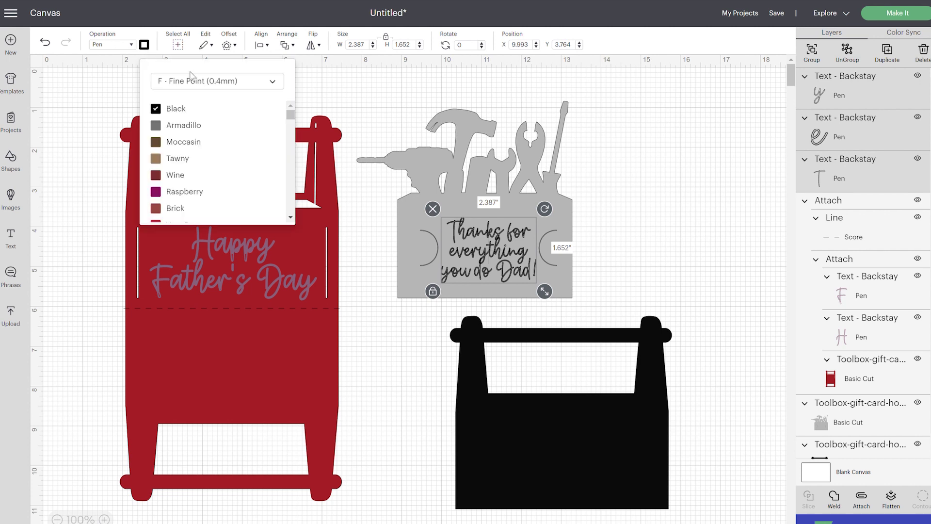
{"action": "left_click", "coordinate": [211, 86]}
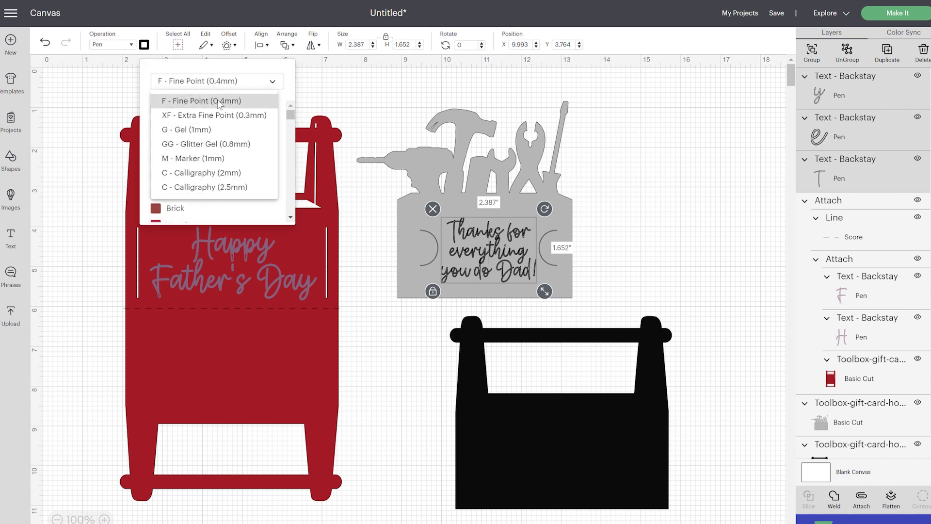
{"action": "left_click", "coordinate": [236, 145]}
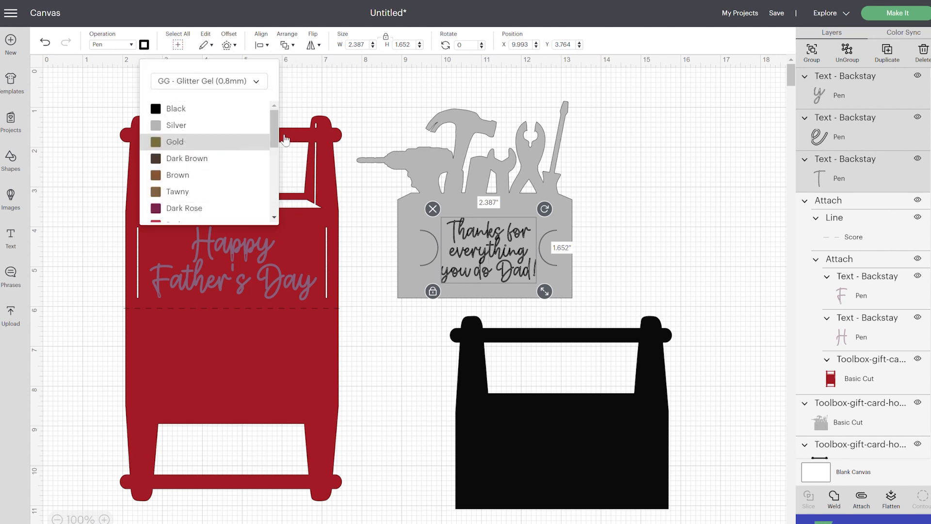
{"action": "left_click_drag", "start_coordinate": [273, 130], "coordinate": [284, 234]}
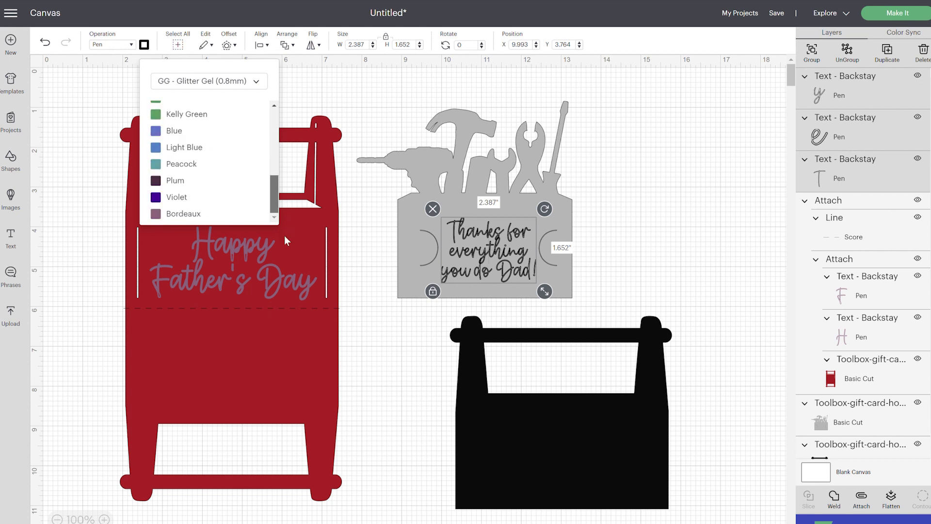
{"action": "left_click", "coordinate": [183, 214]}
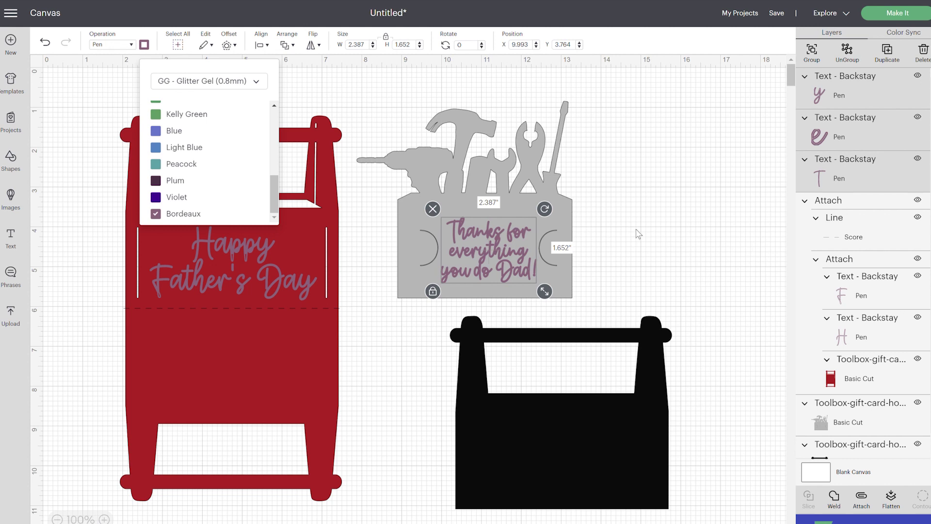
- Reselect the message and enlarge it slightly to 2.47 × 1.709 in
{"action": "left_click", "coordinate": [605, 231]}
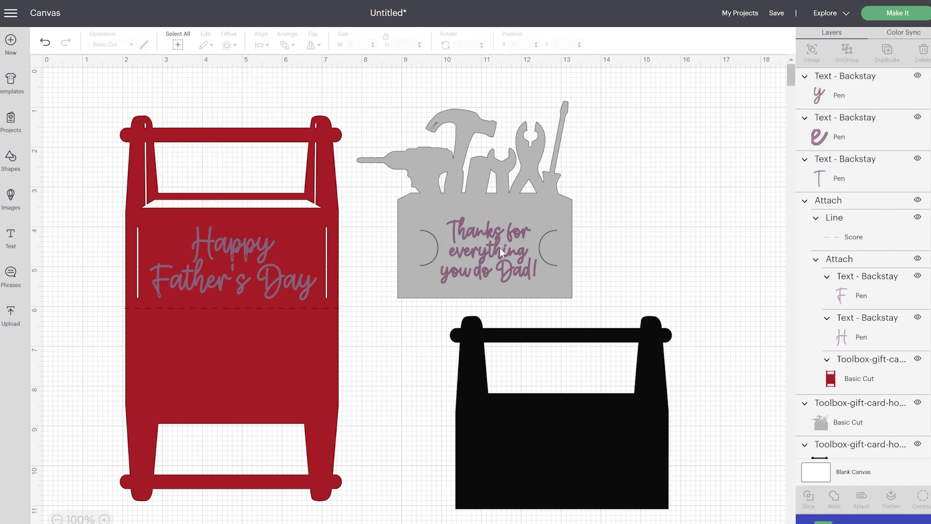
{"action": "left_click", "coordinate": [499, 248]}
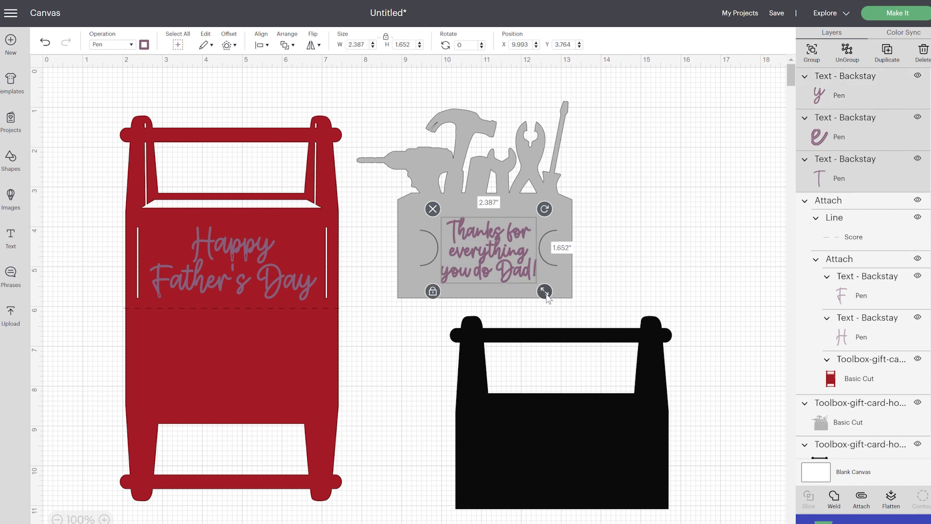
{"action": "left_click_drag", "start_coordinate": [546, 294], "coordinate": [550, 296]}
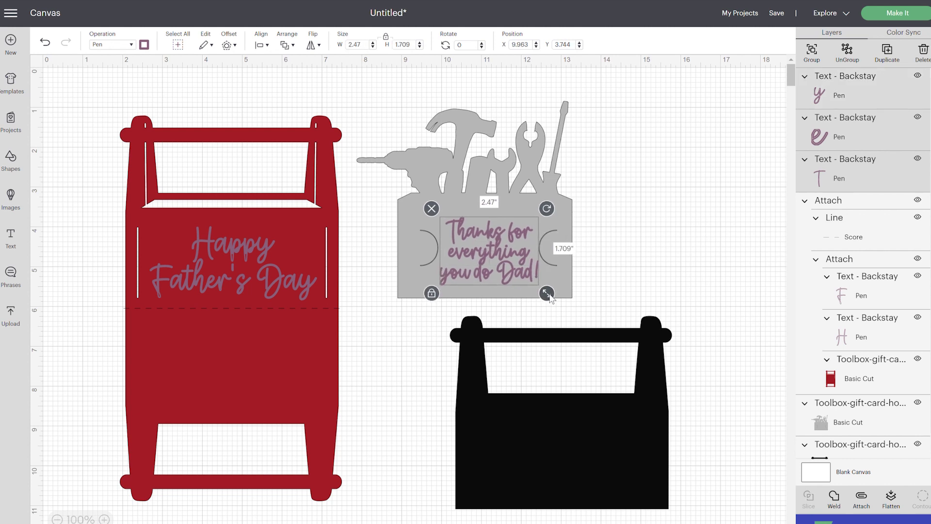
- Attach the message to the grey tools piece and send the project to the 3-mat Prepare screen
{"action": "left_click", "coordinate": [529, 145], "text": "shift"}
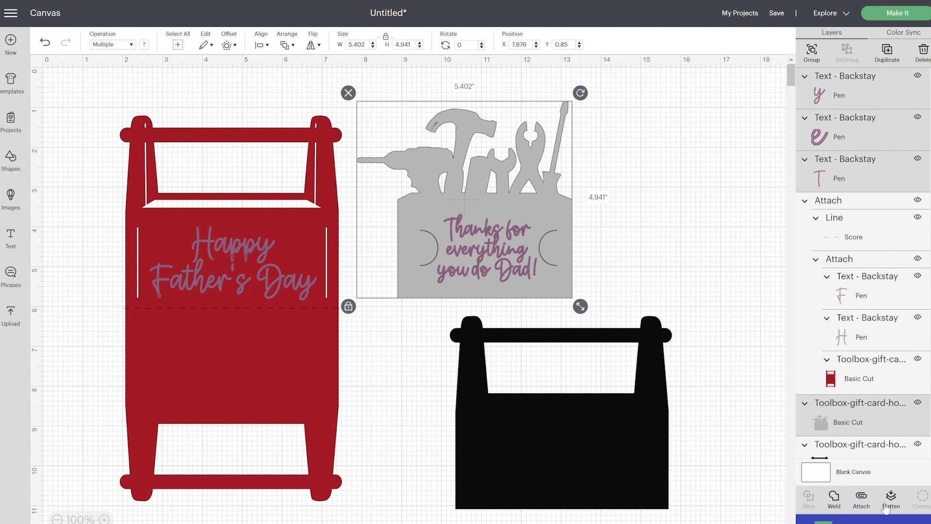
{"action": "left_click", "coordinate": [861, 499]}
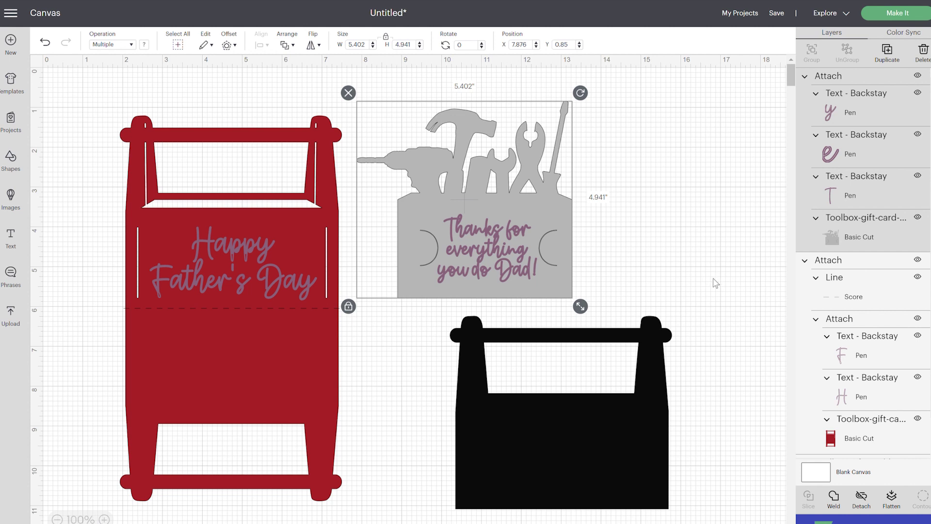
{"action": "left_click", "coordinate": [908, 13]}
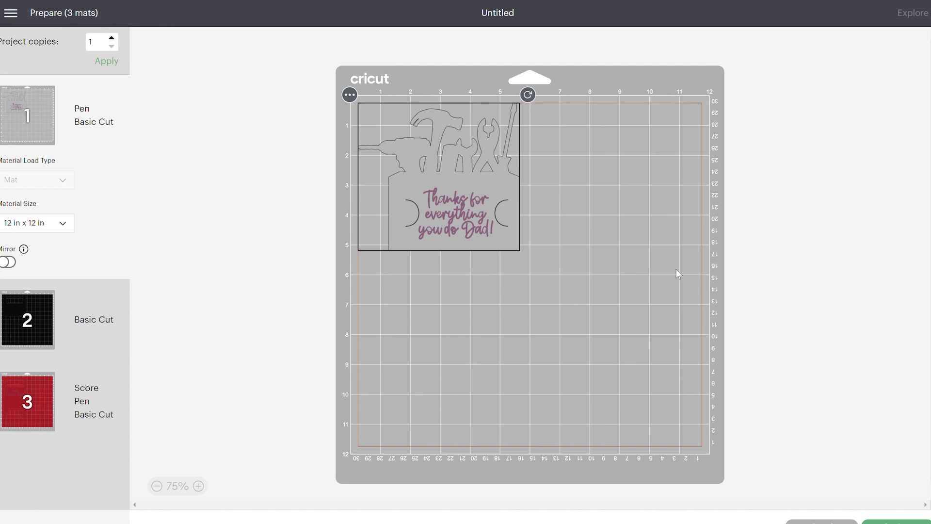
{"action": "left_click", "coordinate": [76, 423]}
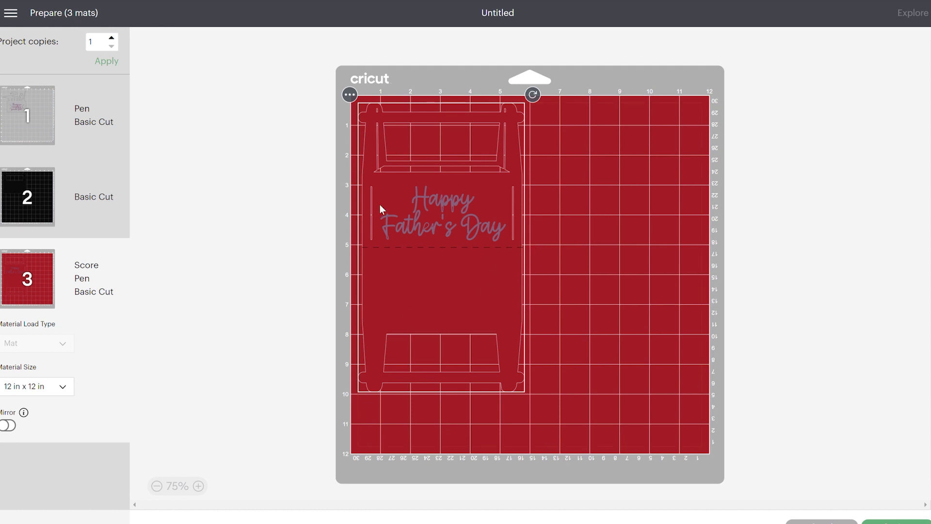
{"action": "left_click", "coordinate": [72, 221]}
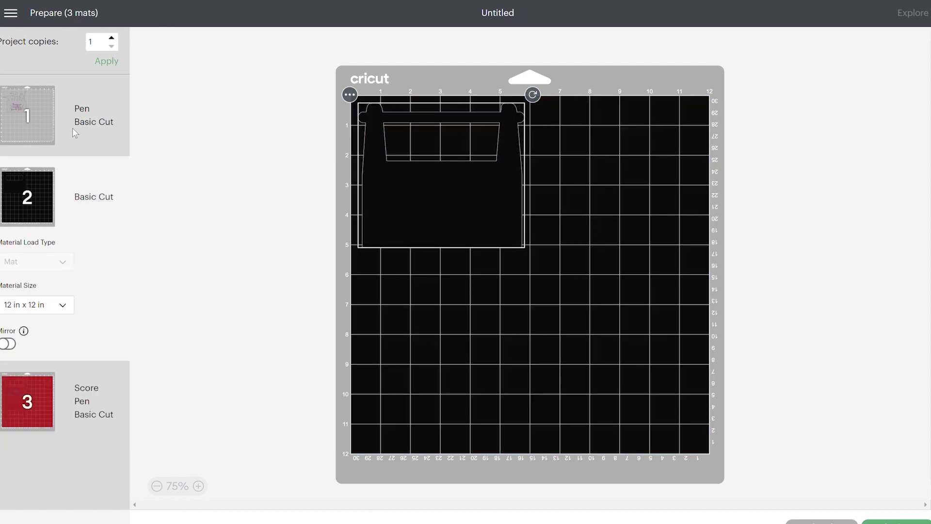
{"action": "left_click", "coordinate": [73, 129]}
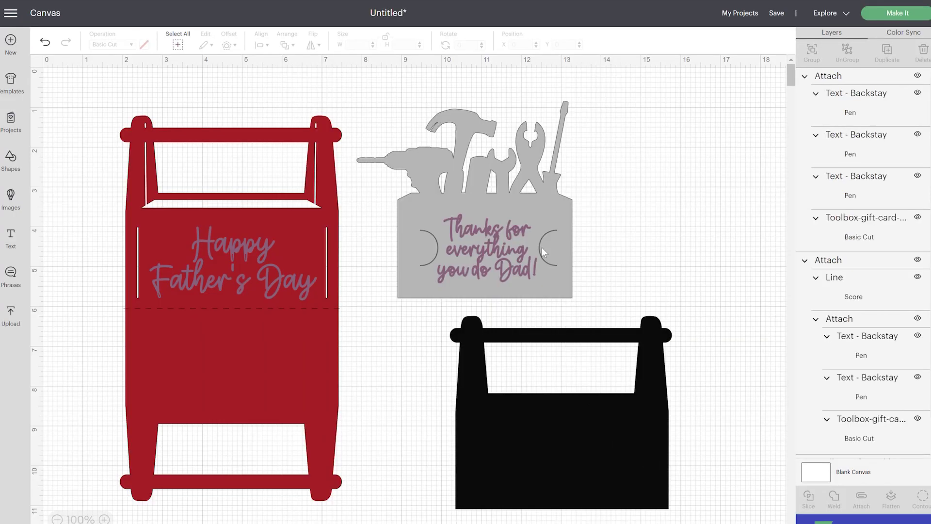
{"action": "left_click", "coordinate": [540, 246]}
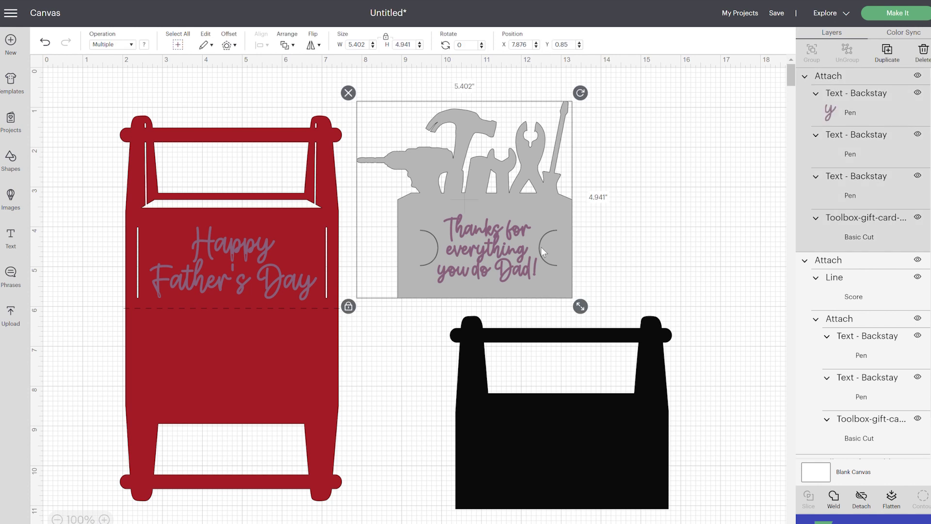
{"action": "left_click", "coordinate": [861, 500]}
{"action": "left_click", "coordinate": [510, 252]}
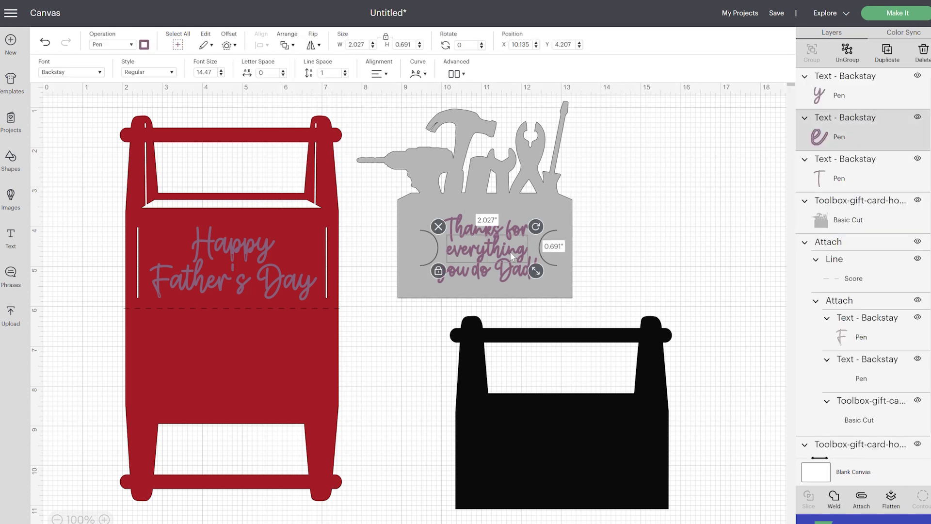
{"action": "left_click", "coordinate": [147, 45]}
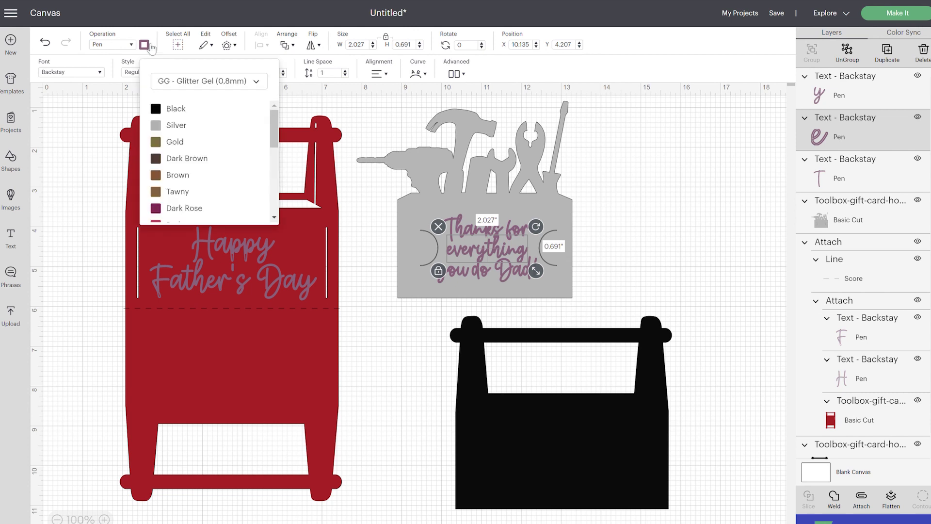
{"action": "left_click", "coordinate": [199, 109]}
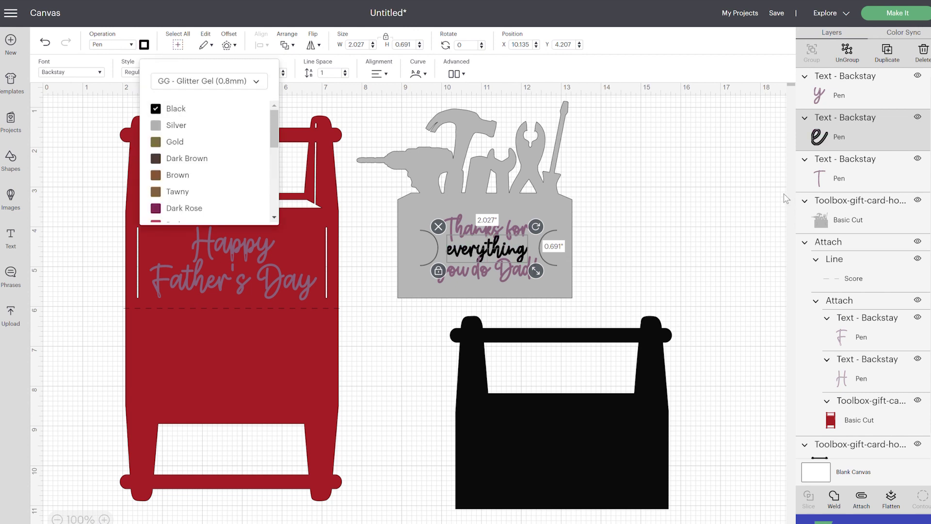
{"action": "left_click", "coordinate": [746, 198]}
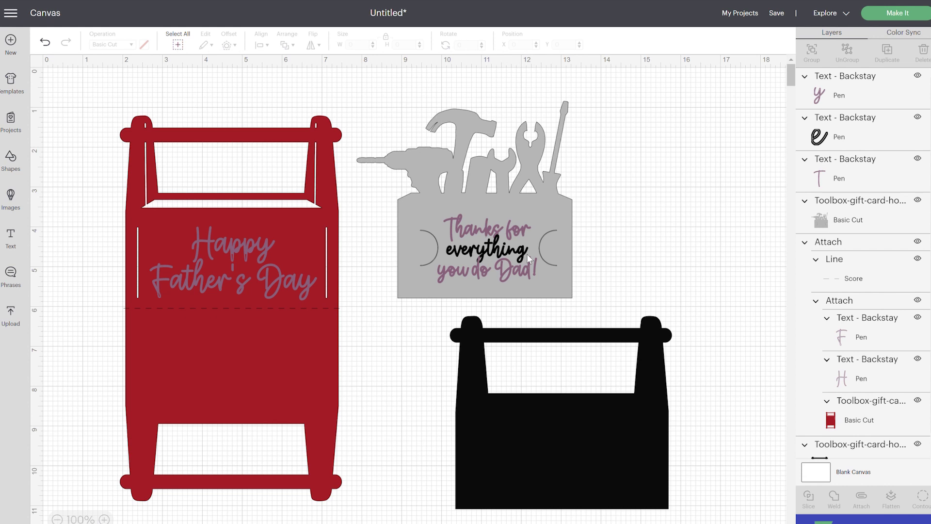
{"action": "key", "text": "ctrl+z"}
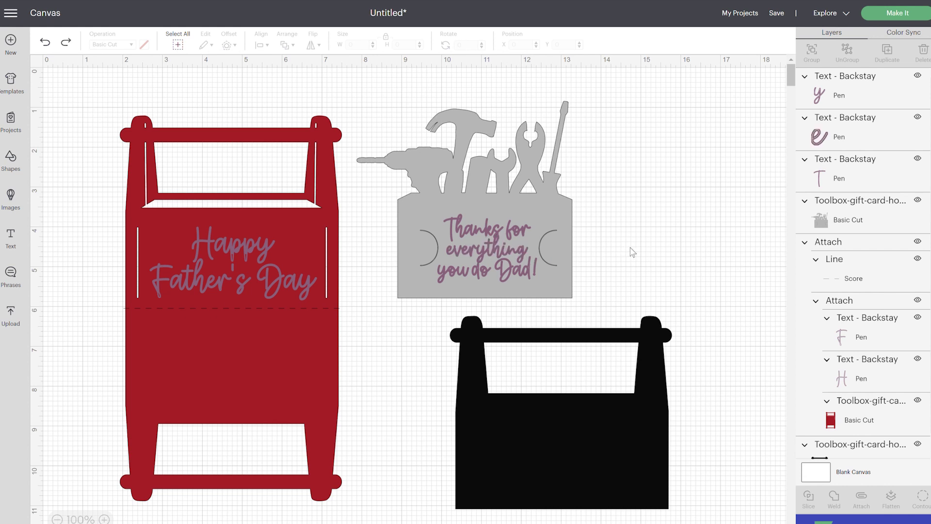
{"action": "key", "text": "ctrl+z"}
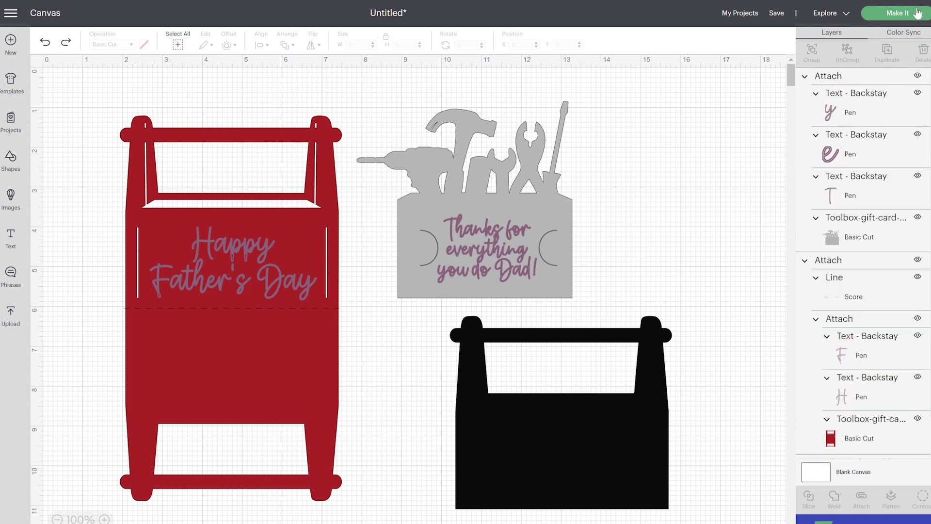
- Use Make It to reach the Prepare screen with the design sorted onto three colour mats
{"action": "left_click", "coordinate": [914, 12]}
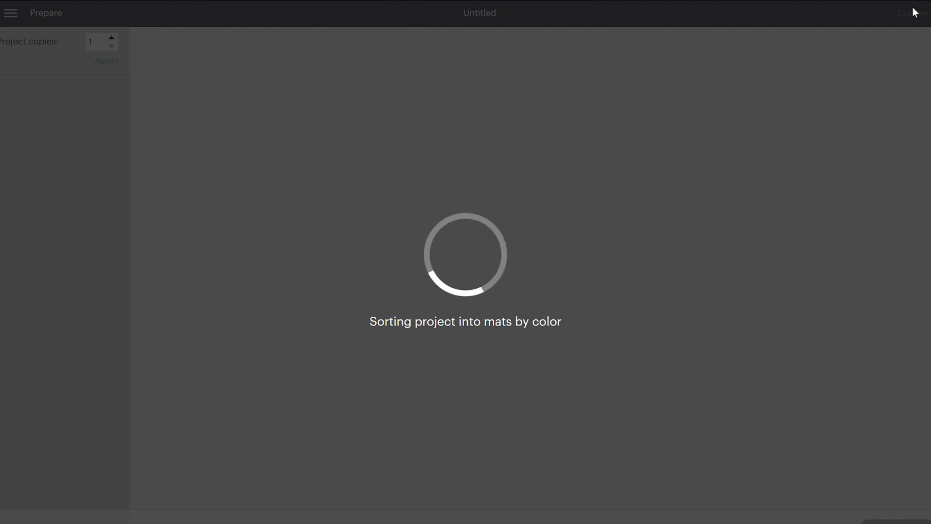